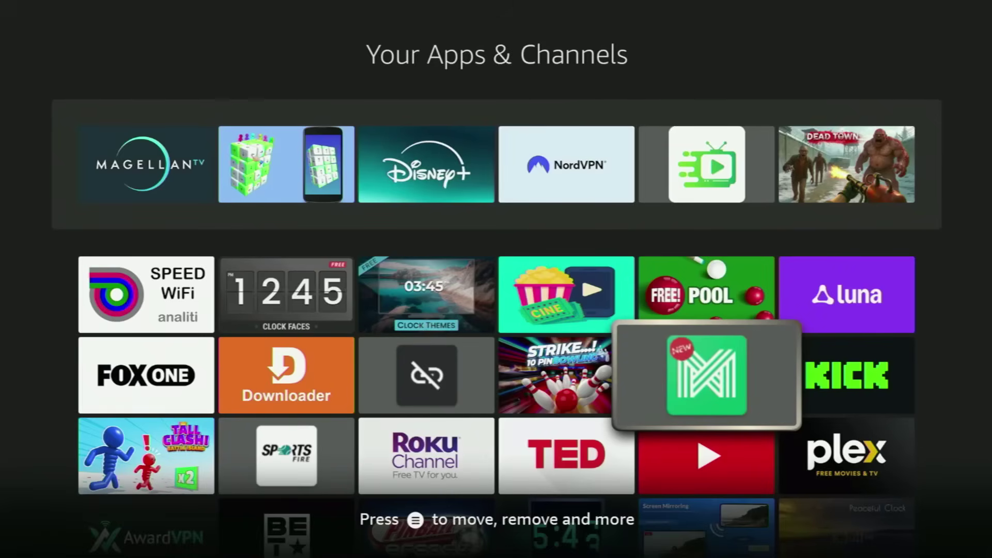
# Step: Open the AppLinked store and browse its category rows and TOP 10 best apps
pyautogui.press('Return')
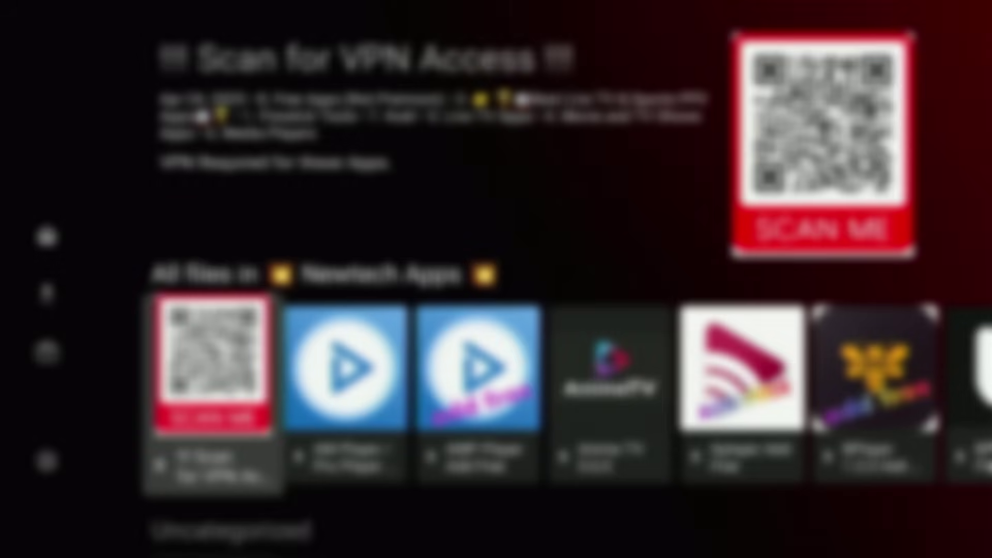
pyautogui.press('Down')
pyautogui.press('Down')
pyautogui.press('Down')
pyautogui.press('Down')
pyautogui.press('Down')
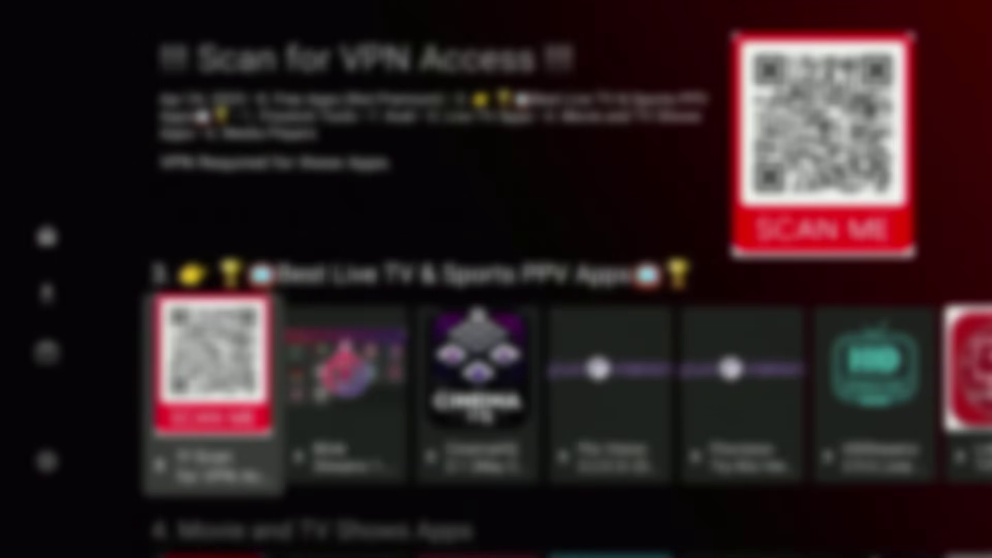
pyautogui.press('Down')
pyautogui.press('Down')
pyautogui.press('Down')
pyautogui.press('Down')
pyautogui.press('Down')
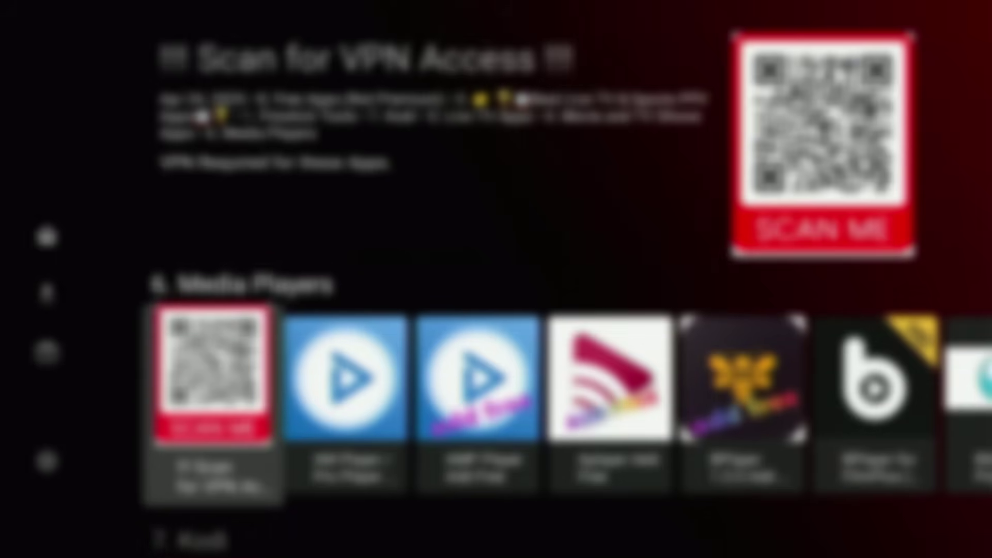
pyautogui.press('Down')
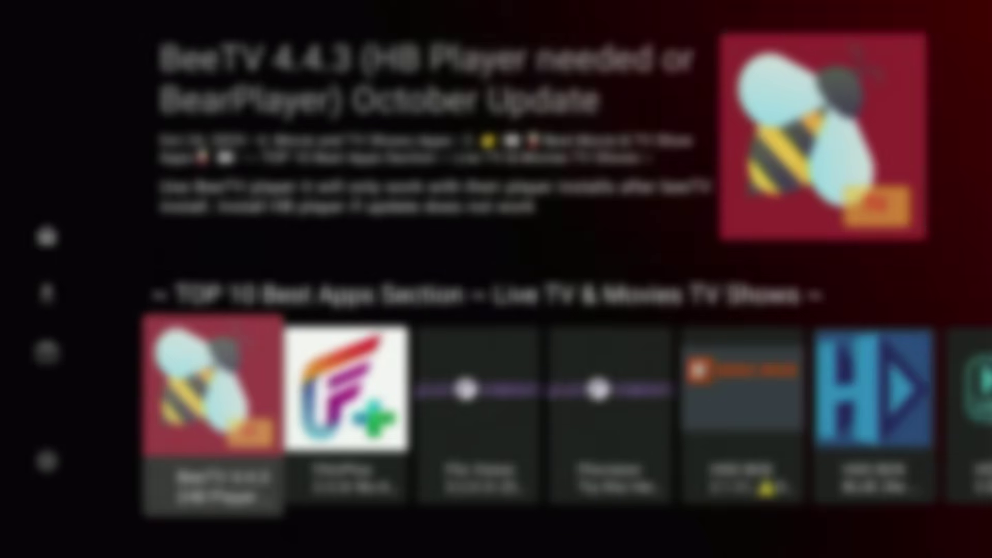
pyautogui.press('Right')
pyautogui.press('Right')
pyautogui.press('Right')
pyautogui.press('Right')
pyautogui.press('Right')
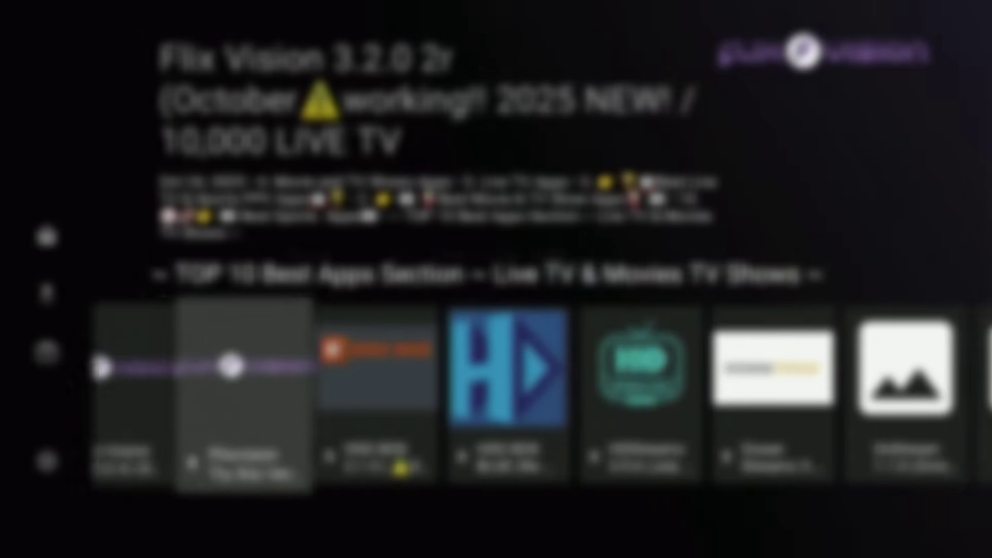
pyautogui.press('Right')
pyautogui.press('Right')
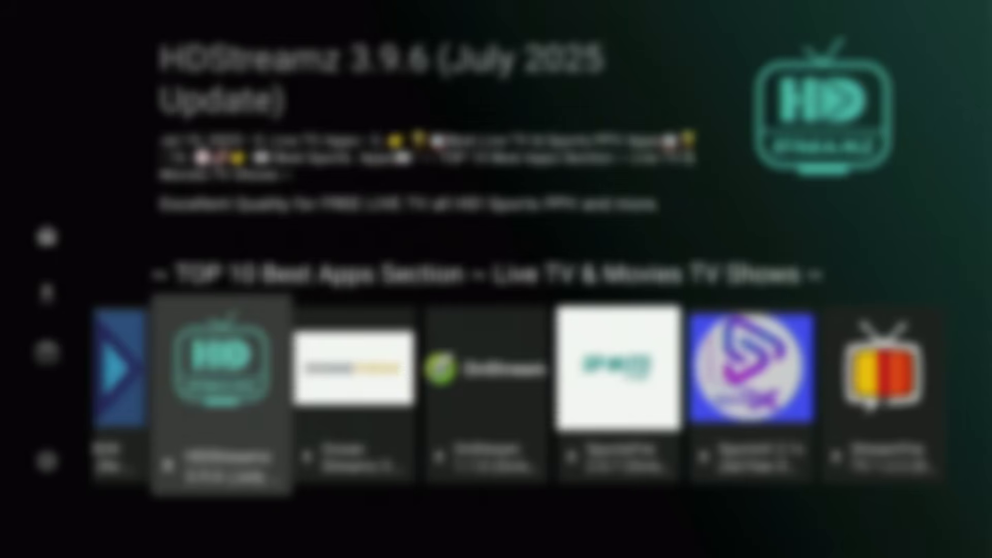
# Step: View OnStream and Blink Streamz in the Media Players and Live TV rows, then leave the store
pyautogui.press('Right')
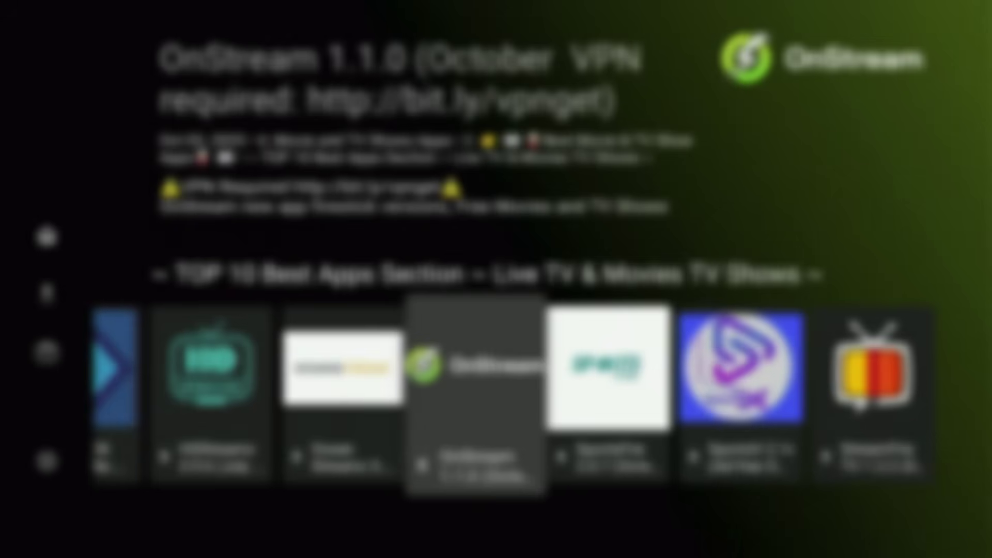
pyautogui.press('Up')
pyautogui.press('Up')
pyautogui.press('Right')
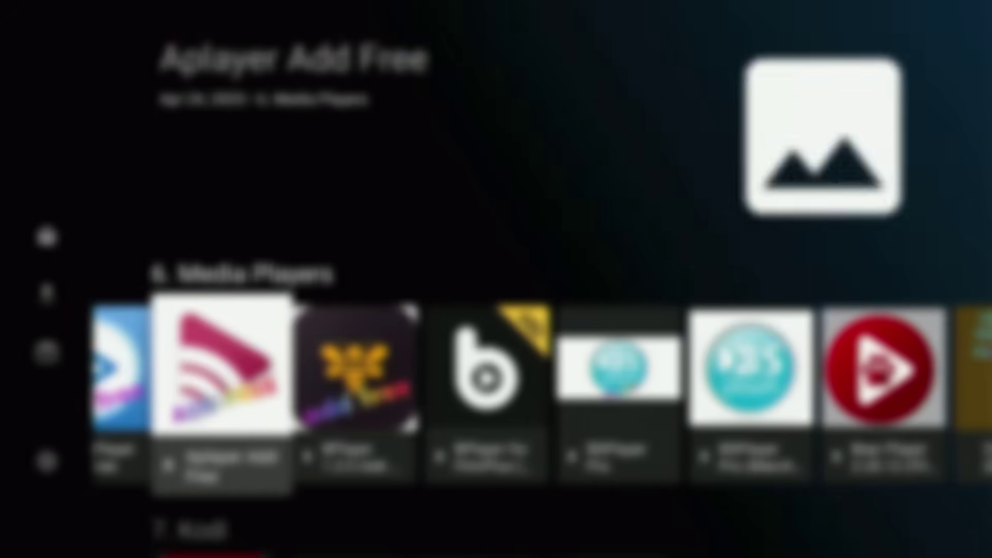
pyautogui.press('Up')
pyautogui.press('Right')
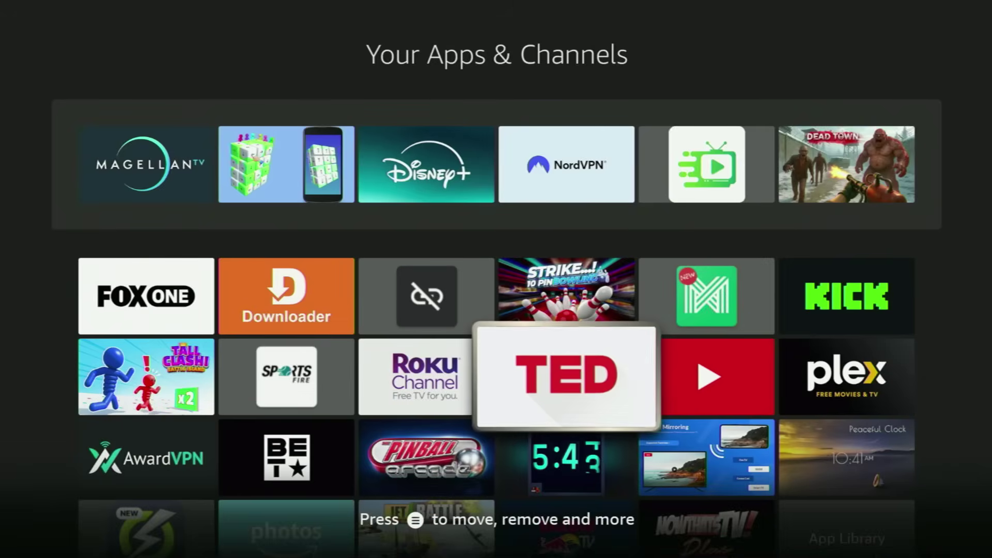
pyautogui.press('Left')
pyautogui.press('Left')
# Step: Browse the apps grid from Downloader to the green TV tile, then go to the home Find page
pyautogui.press('Up')
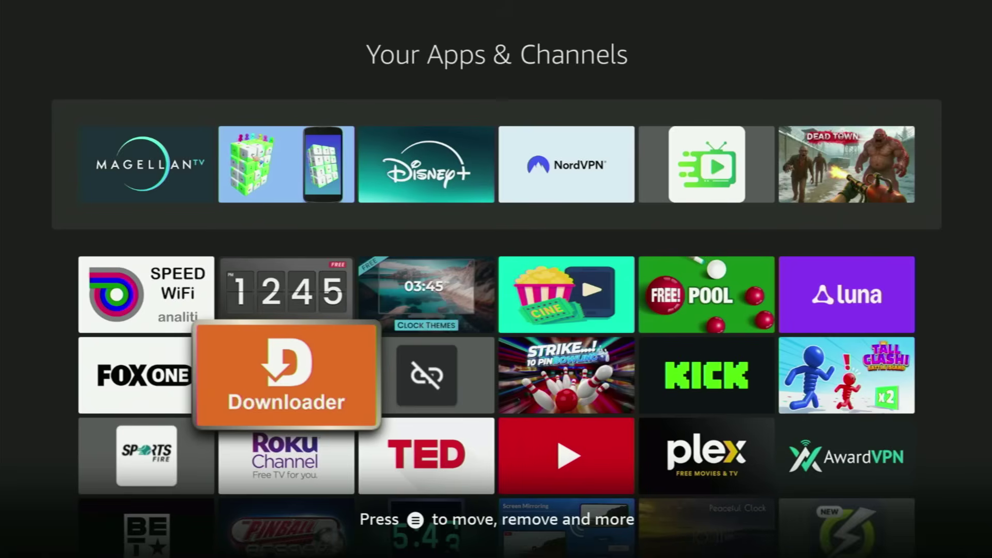
pyautogui.press('Right')
pyautogui.press('Left')
pyautogui.press('Right')
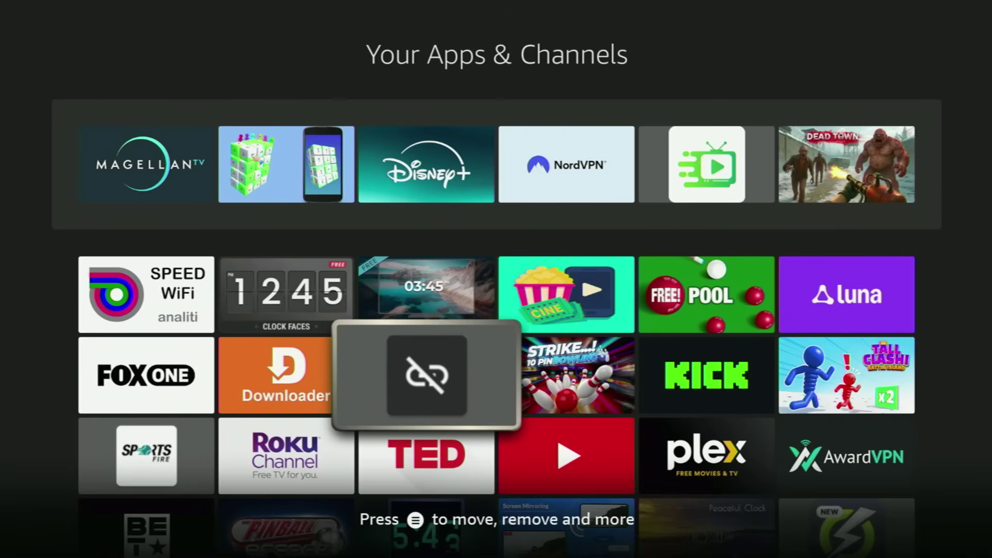
pyautogui.press('Up')
pyautogui.press('Left')
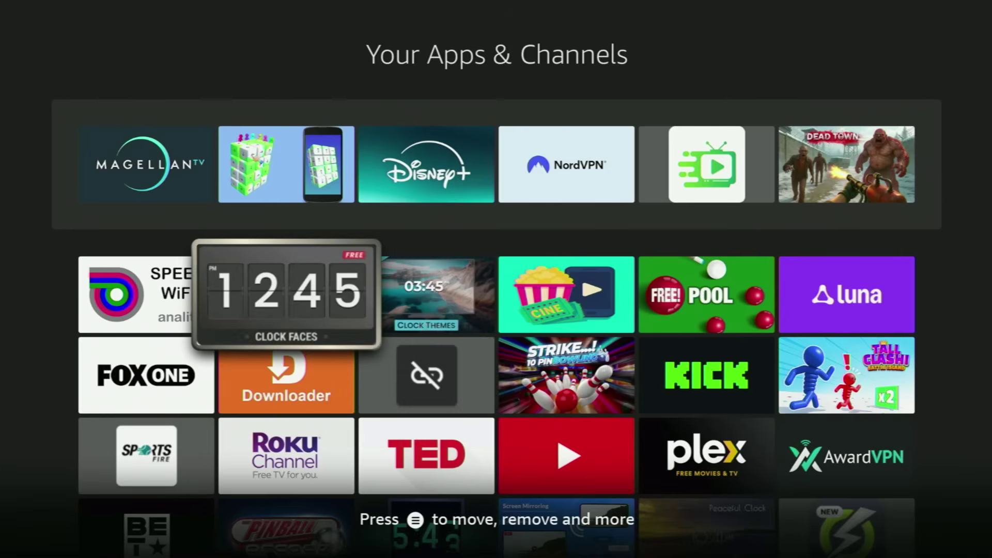
pyautogui.press('Left')
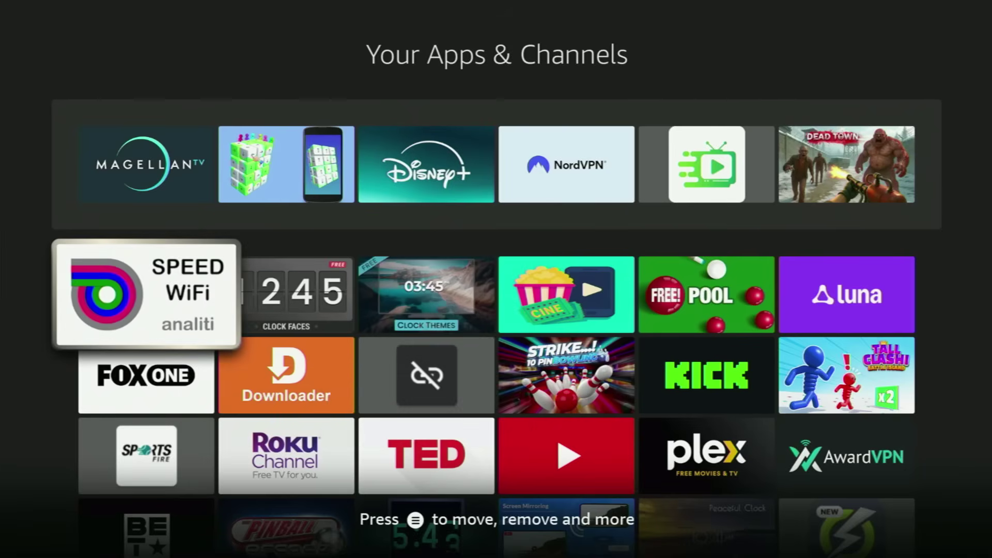
pyautogui.press('Left')
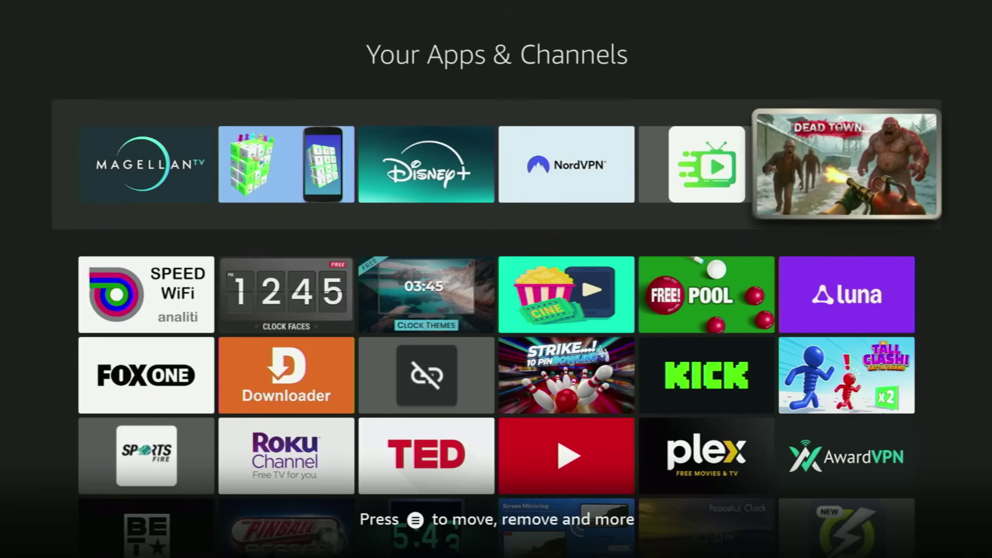
pyautogui.press('Left')
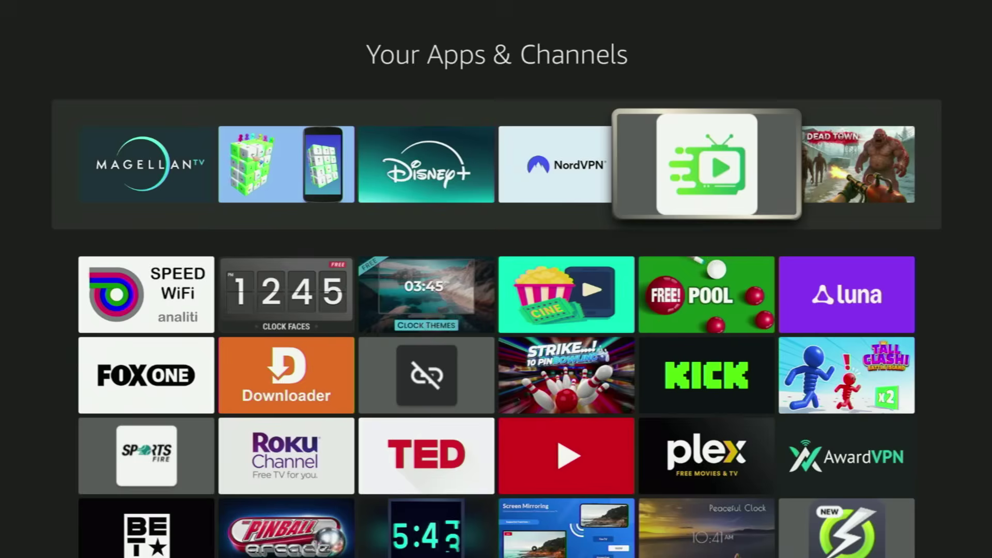
pyautogui.press('Home')
pyautogui.press('Left')
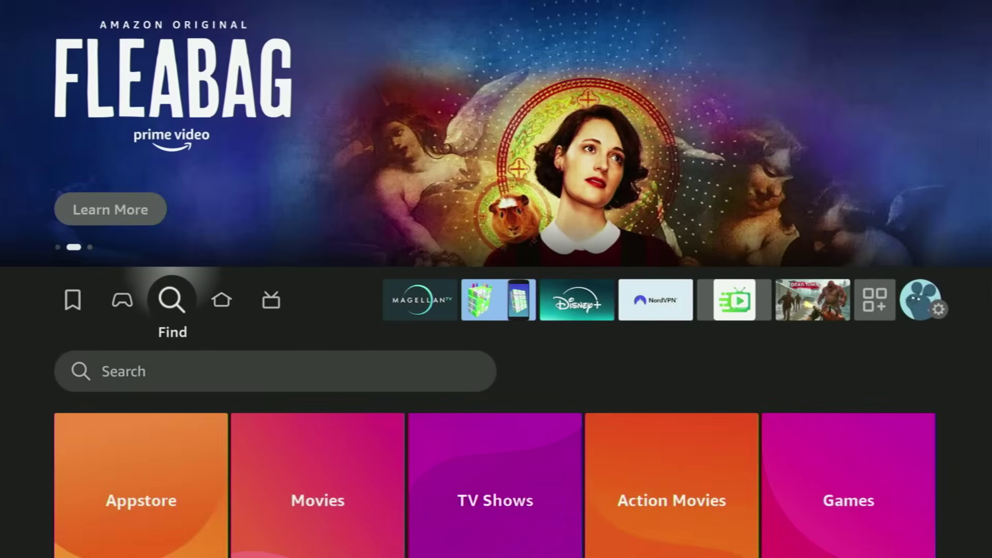
# Step: Search for 'Down' in the Find search bar and open the Downloader suggestion's results
pyautogui.press('Down')
pyautogui.press('Return')
pyautogui.press('Right')
pyautogui.press('Right')
pyautogui.press('Right')
pyautogui.press('Return')
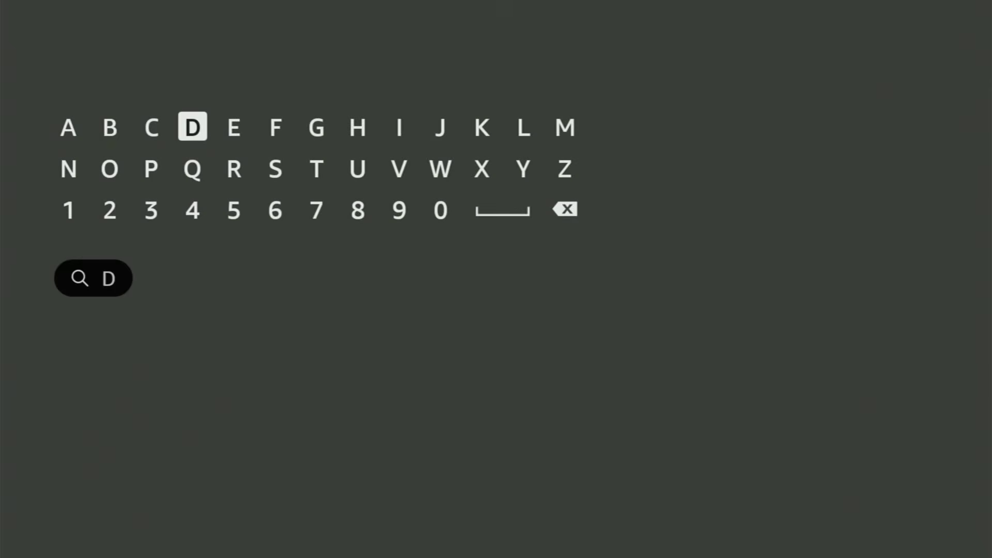
pyautogui.press('Down')
pyautogui.press('Left')
pyautogui.press('Left')
pyautogui.press('Return')
pyautogui.press('Right')
pyautogui.press('Right')
pyautogui.press('Right')
pyautogui.press('Right')
pyautogui.press('Right')
pyautogui.press('Right')
pyautogui.press('Right')
pyautogui.press('Right')
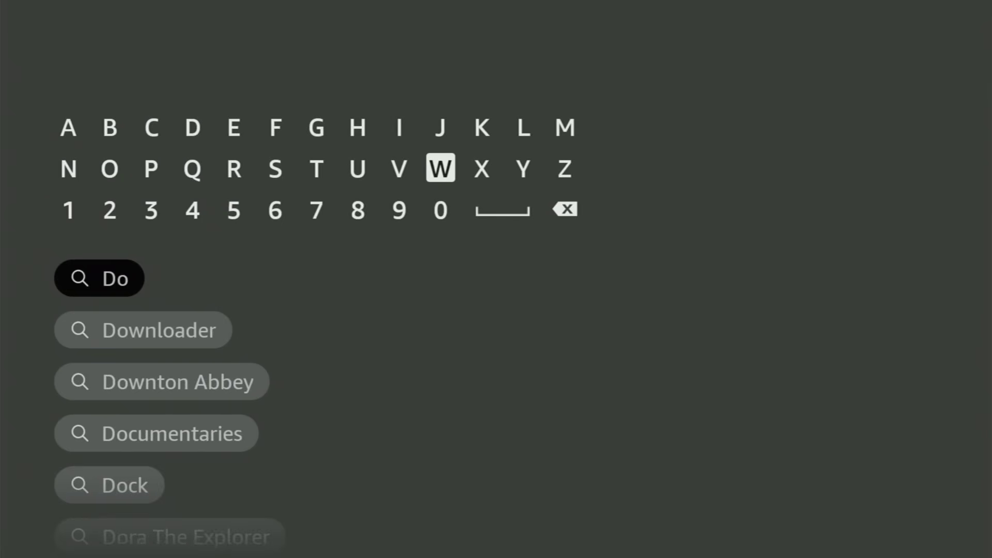
pyautogui.press('Return')
pyautogui.press('Left')
pyautogui.press('Left')
pyautogui.press('Left')
pyautogui.press('Left')
pyautogui.press('Left')
pyautogui.press('Left')
pyautogui.press('Left')
pyautogui.press('Left')
pyautogui.press('Left')
pyautogui.press('Return')
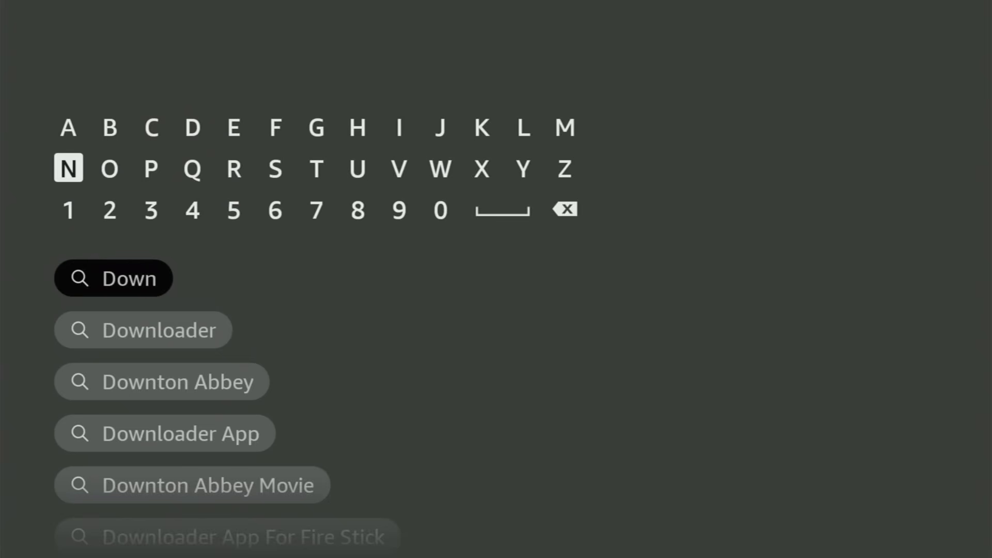
pyautogui.press('Down')
pyautogui.press('Down')
pyautogui.press('Down')
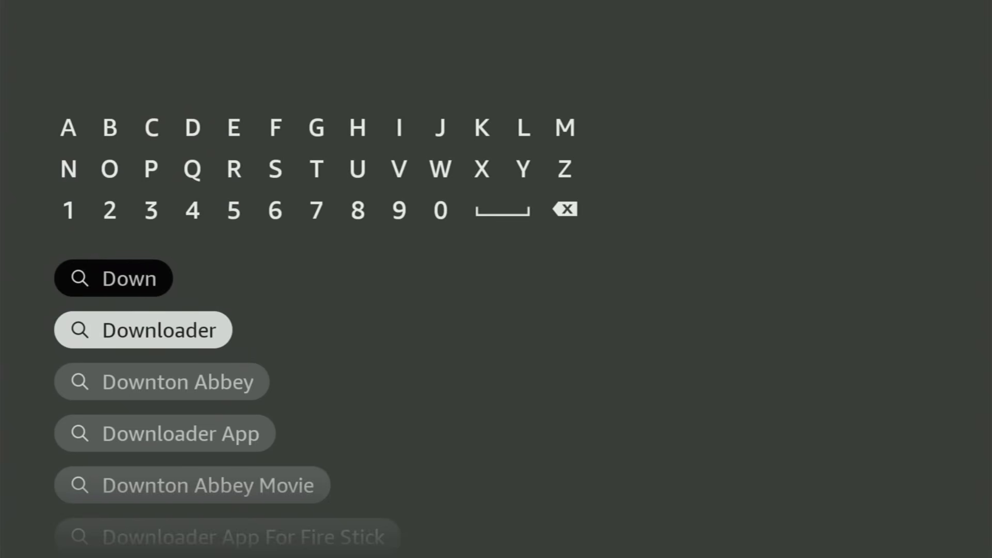
pyautogui.press('Return')
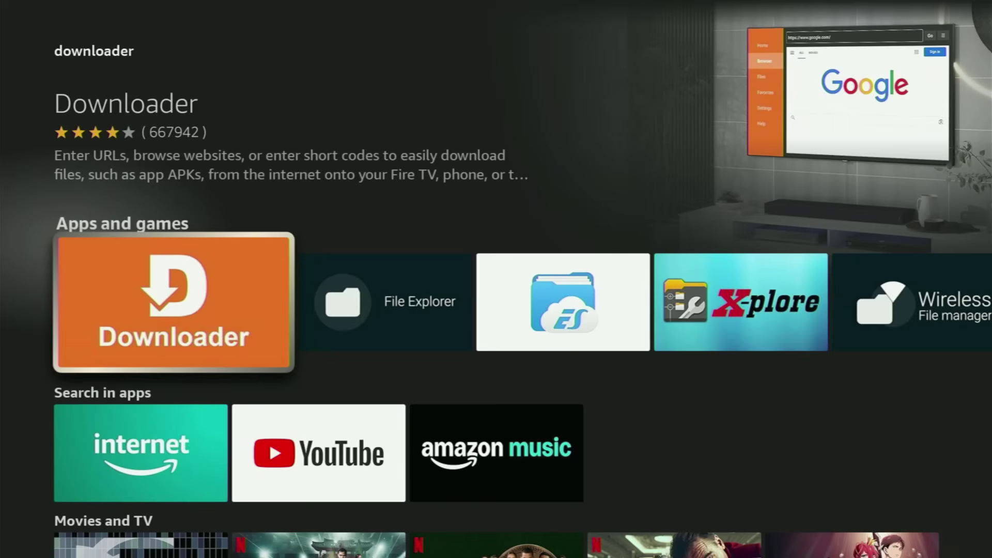
# Step: Browse the downloader results, including File Explorer and Movies and TV, then return Home
pyautogui.press('Right')
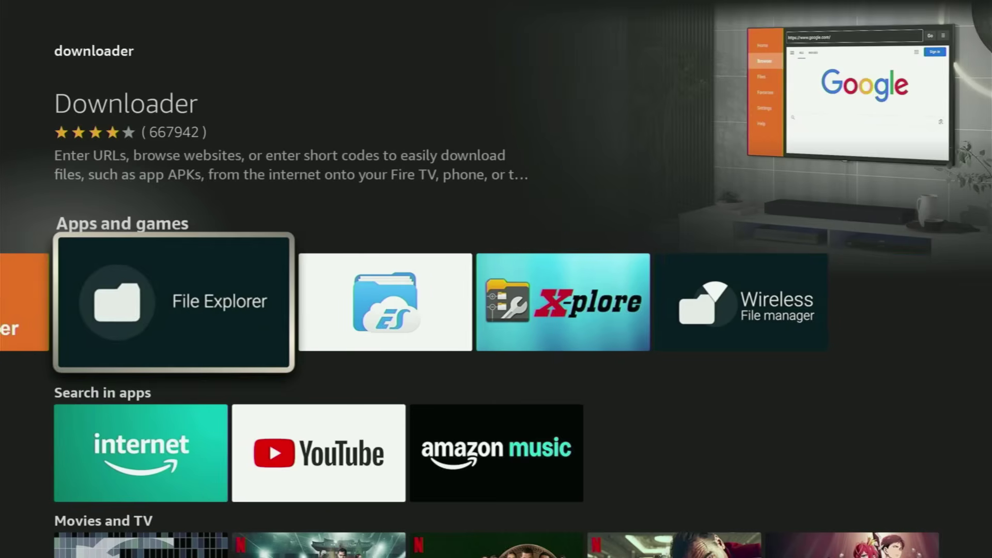
pyautogui.press('Right')
pyautogui.press('Right')
pyautogui.press('Right')
pyautogui.press('Down')
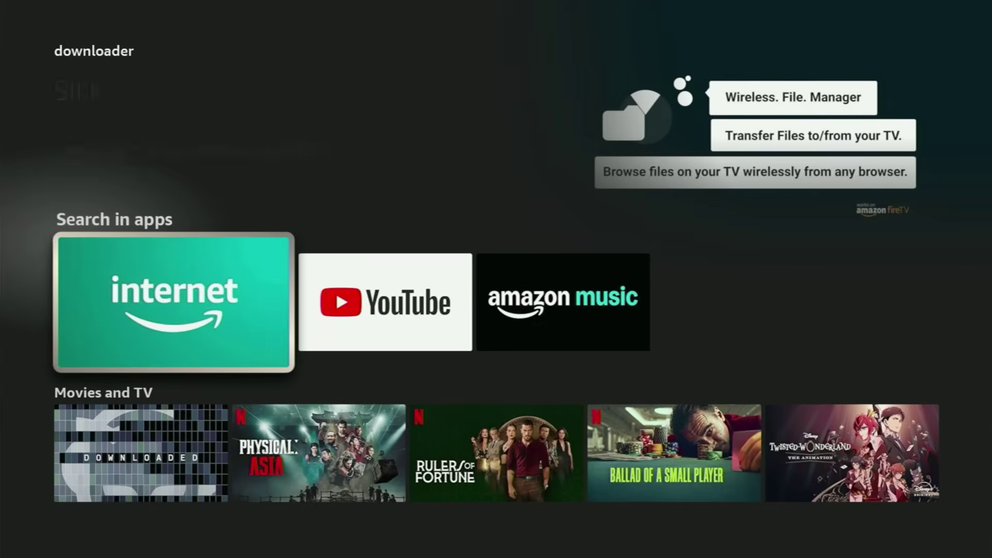
pyautogui.press('Down')
pyautogui.press('Right')
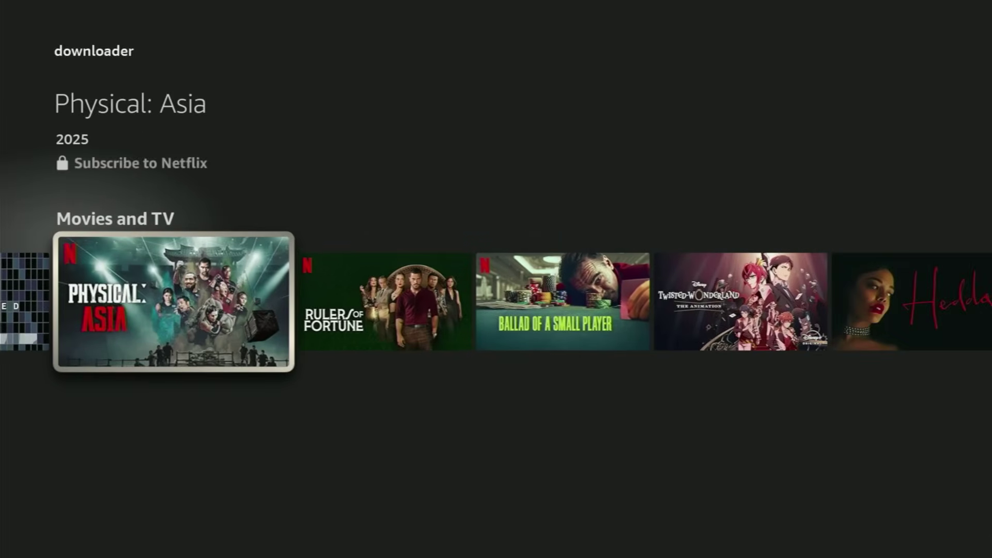
pyautogui.press('Right')
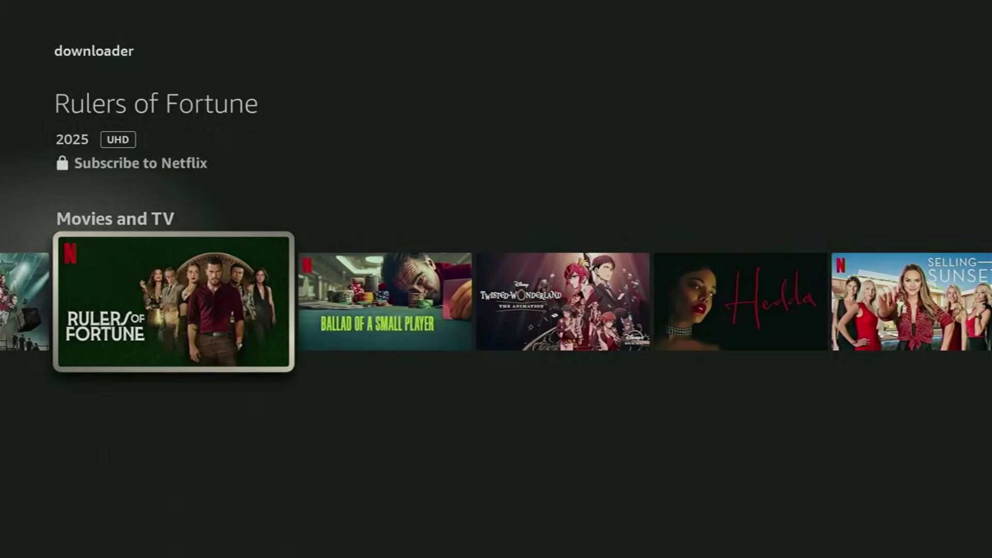
pyautogui.press('Home')
pyautogui.press('Right')
pyautogui.press('Right')
pyautogui.press('Right')
pyautogui.press('Right')
pyautogui.press('Right')
pyautogui.press('Right')
pyautogui.press('Right')
pyautogui.press('Right')
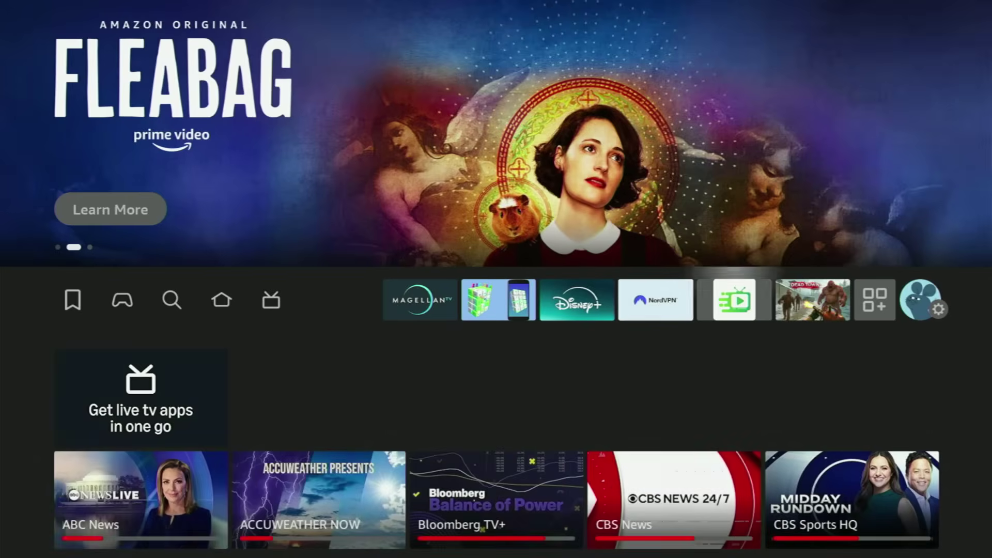
# Step: Open the My Fire TV tile from the Settings row
pyautogui.press('Right')
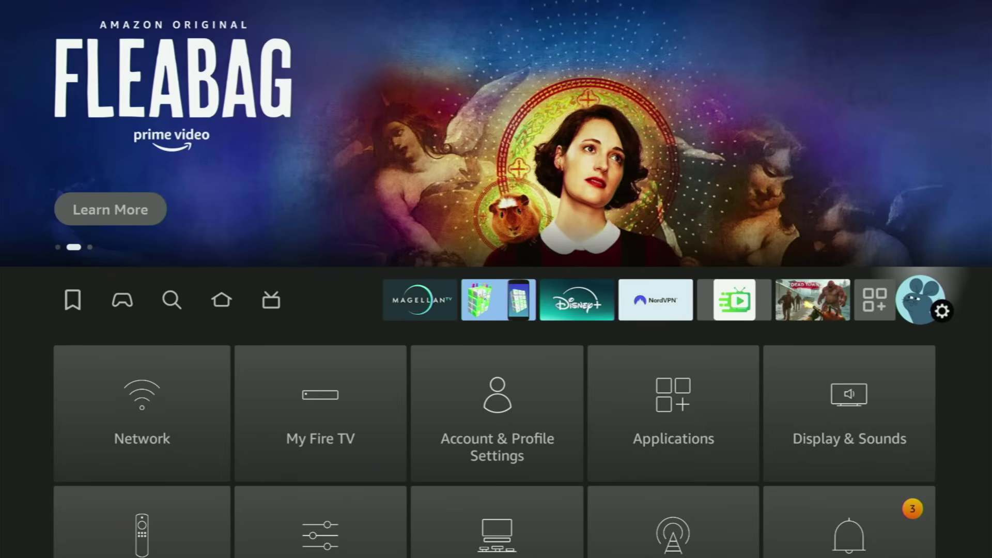
pyautogui.press('Down')
pyautogui.press('Right')
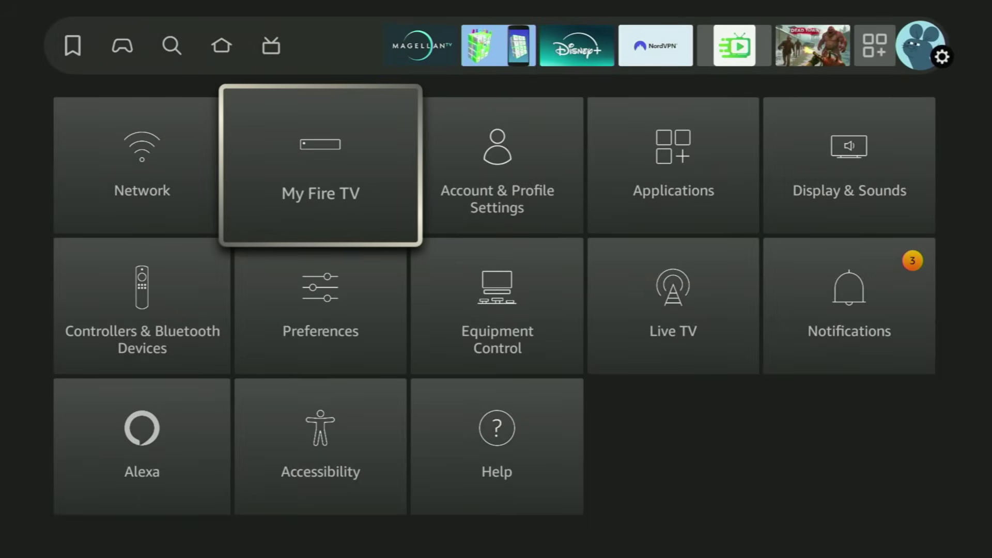
pyautogui.press('Return')
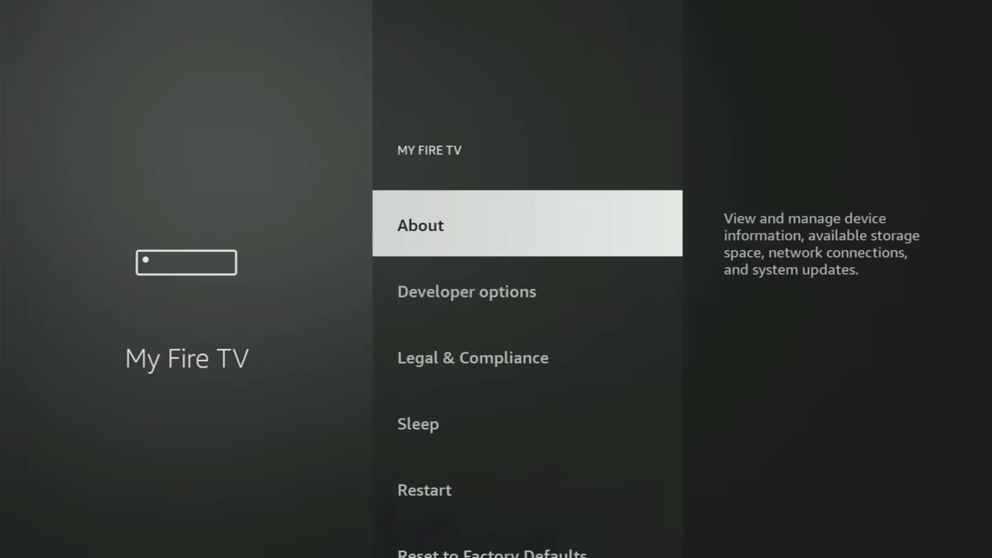
# Step: Browse the Developer options, Legal & Compliance and Sleep entries, then open About
pyautogui.press('Down')
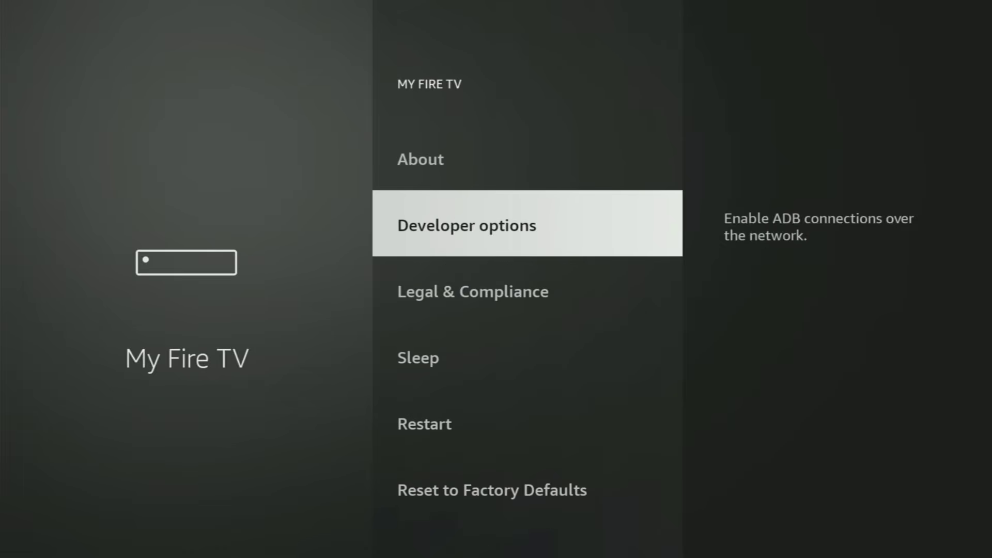
pyautogui.press('Down')
pyautogui.press('Down')
pyautogui.press('Down')
pyautogui.press('Down')
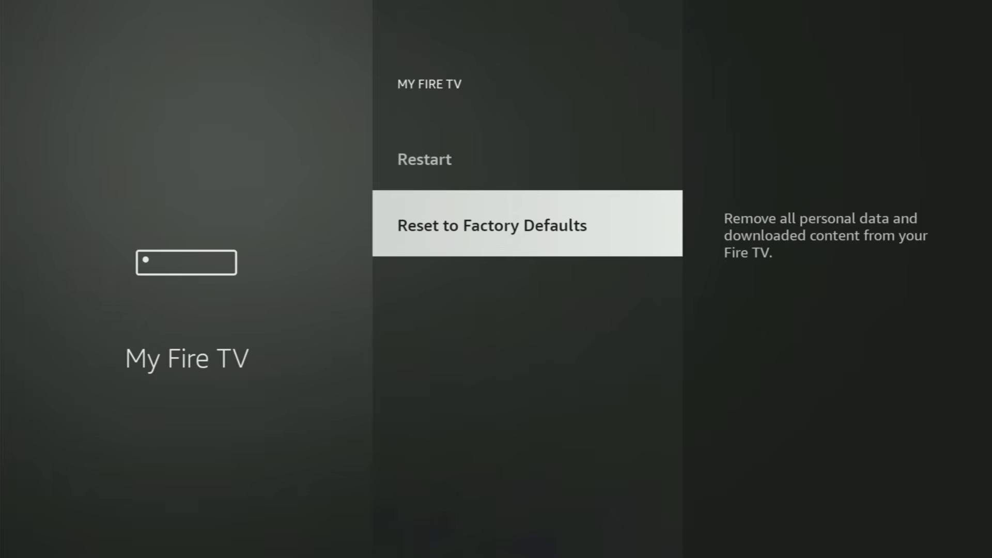
pyautogui.press('Up')
pyautogui.press('Up')
pyautogui.press('Up')
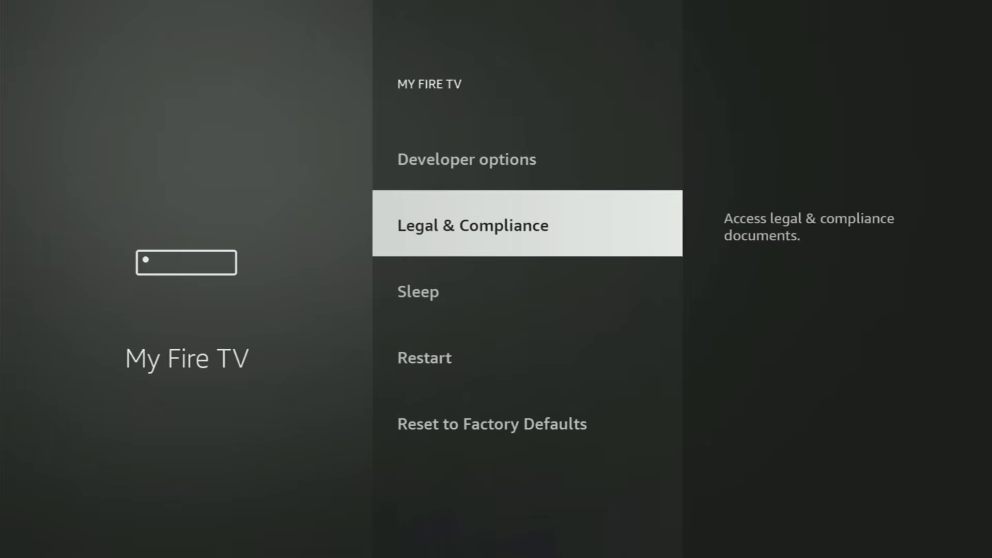
pyautogui.press('Up')
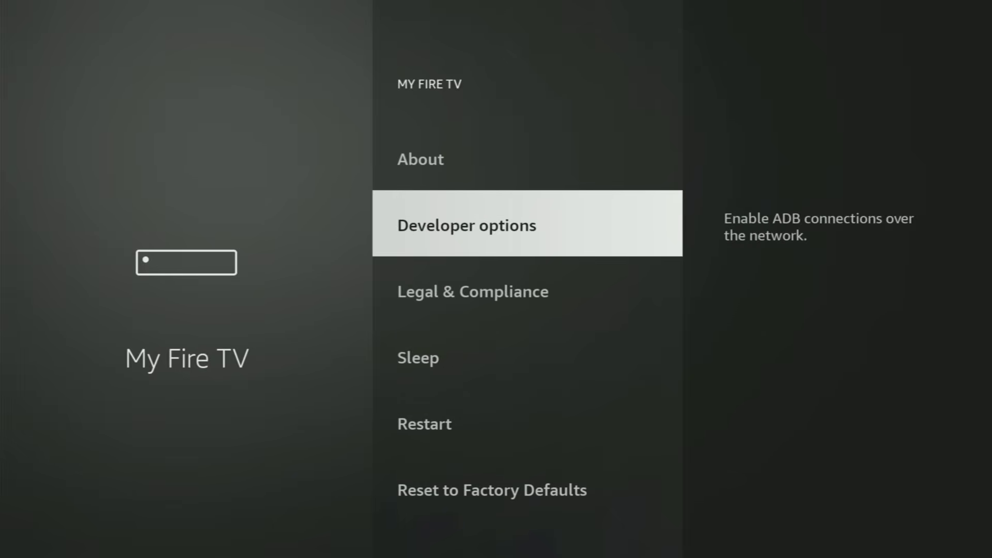
pyautogui.press('Down')
pyautogui.press('Down')
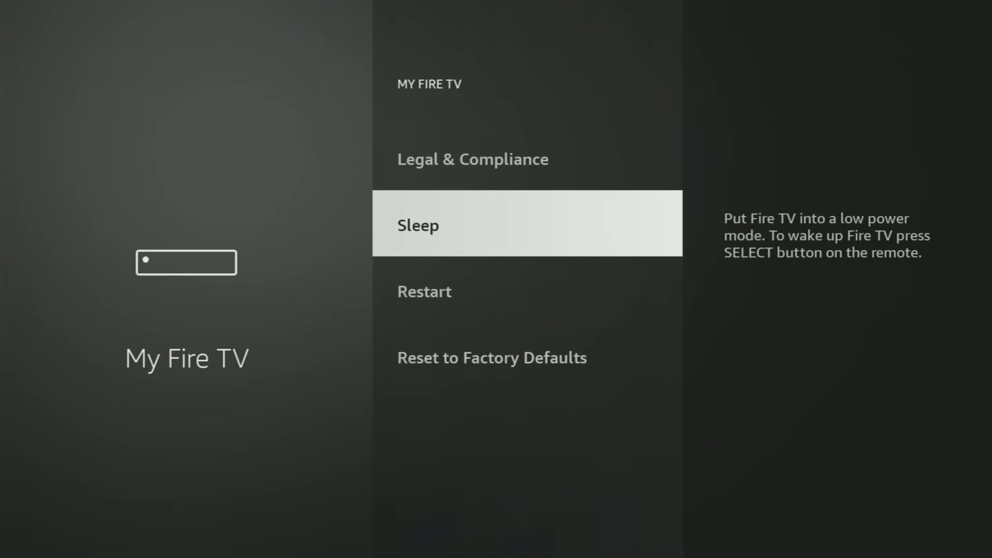
pyautogui.press('Down')
pyautogui.press('Down')
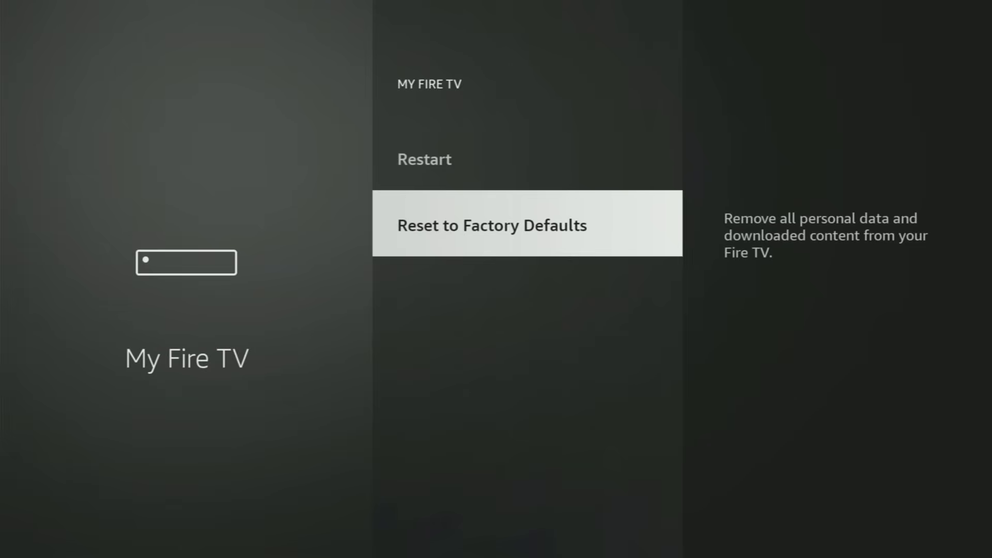
pyautogui.press('Up')
pyautogui.press('Up')
pyautogui.press('Up')
pyautogui.press('Up')
pyautogui.press('Up')
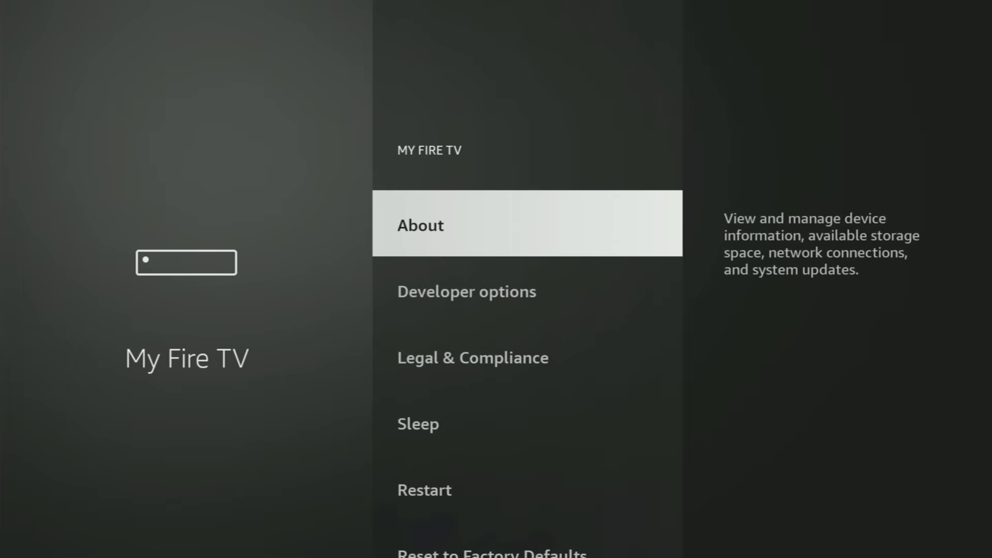
pyautogui.press('Down')
pyautogui.press('Down')
pyautogui.press('Down')
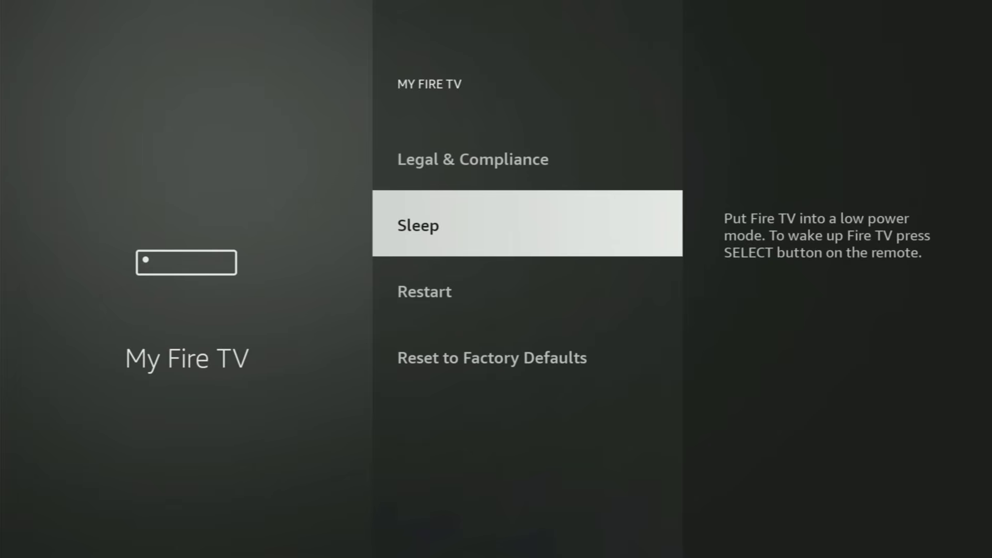
pyautogui.press('Up')
pyautogui.press('Up')
pyautogui.press('Up')
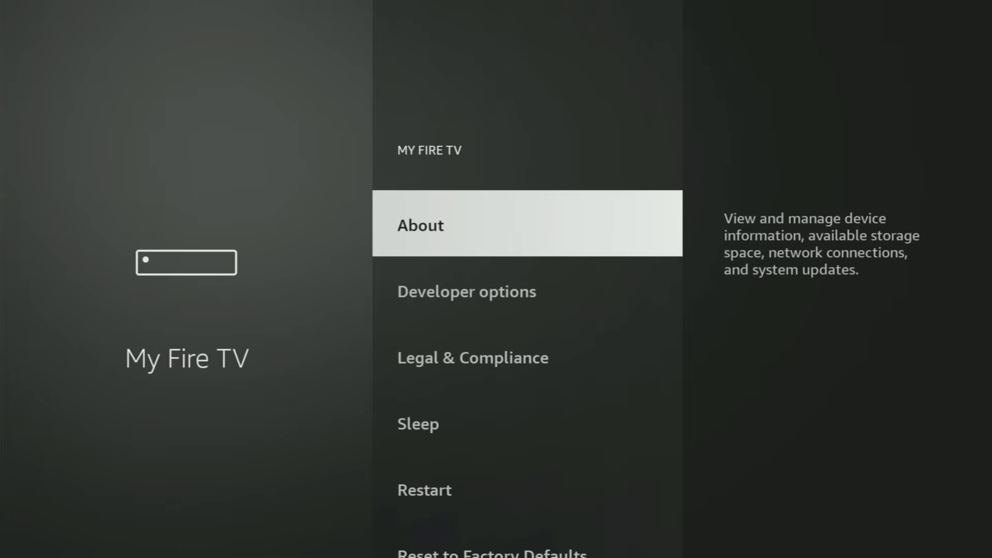
pyautogui.press('Return')
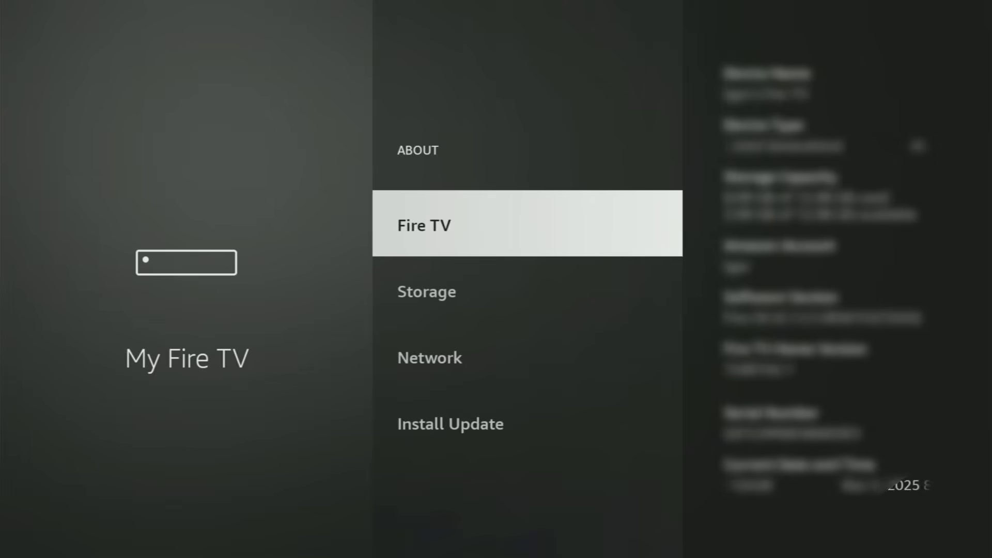
pyautogui.press('Return')
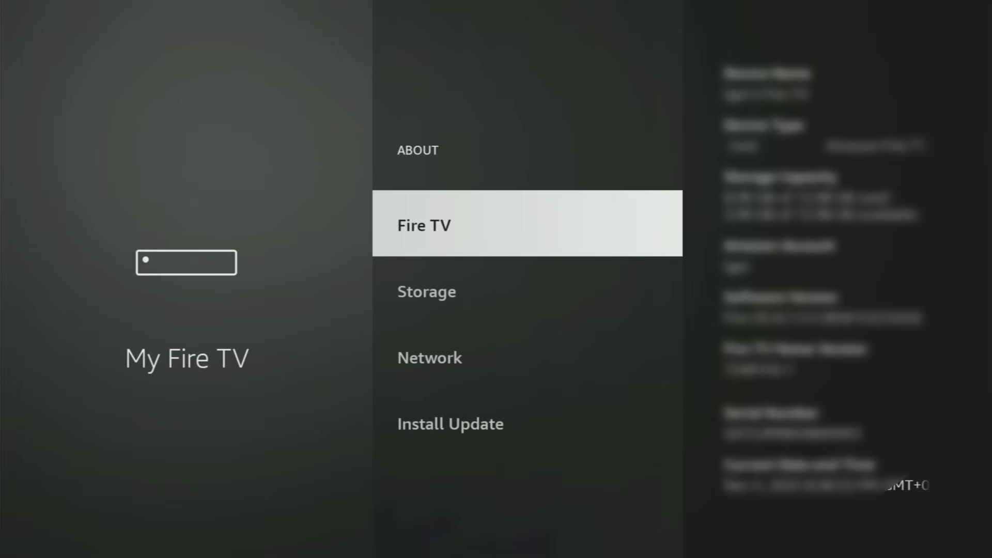
pyautogui.press('Down')
pyautogui.press('Escape')
pyautogui.press('Down')
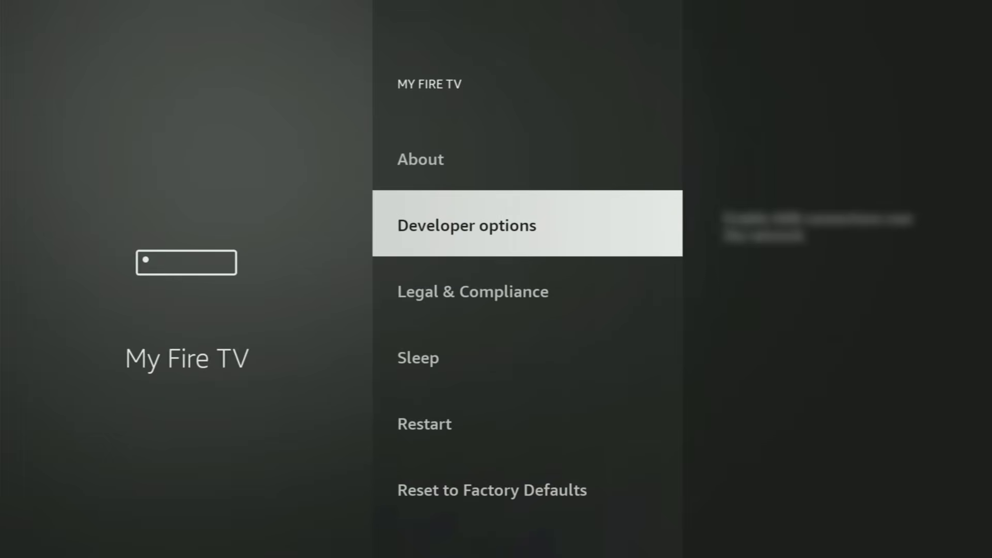
pyautogui.press('Return')
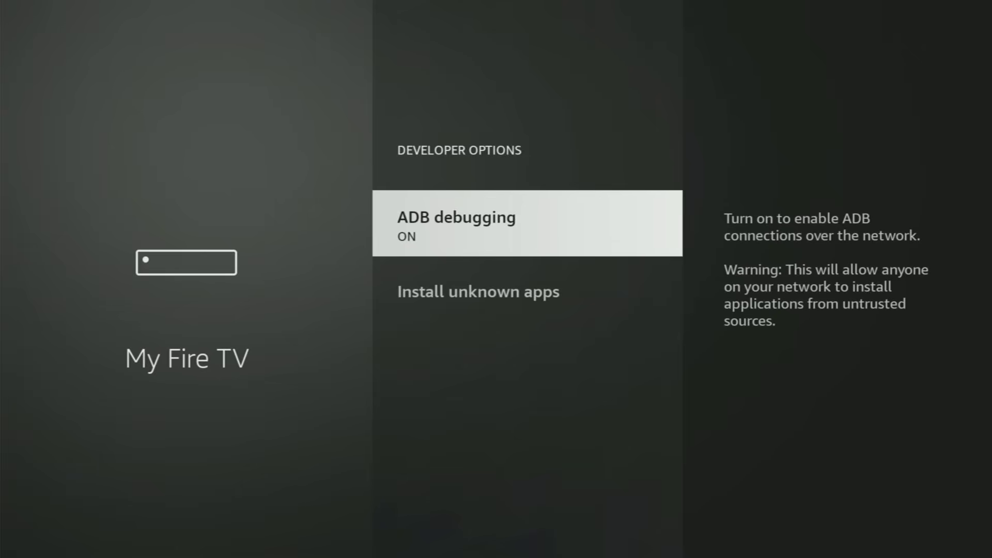
pyautogui.press('Down')
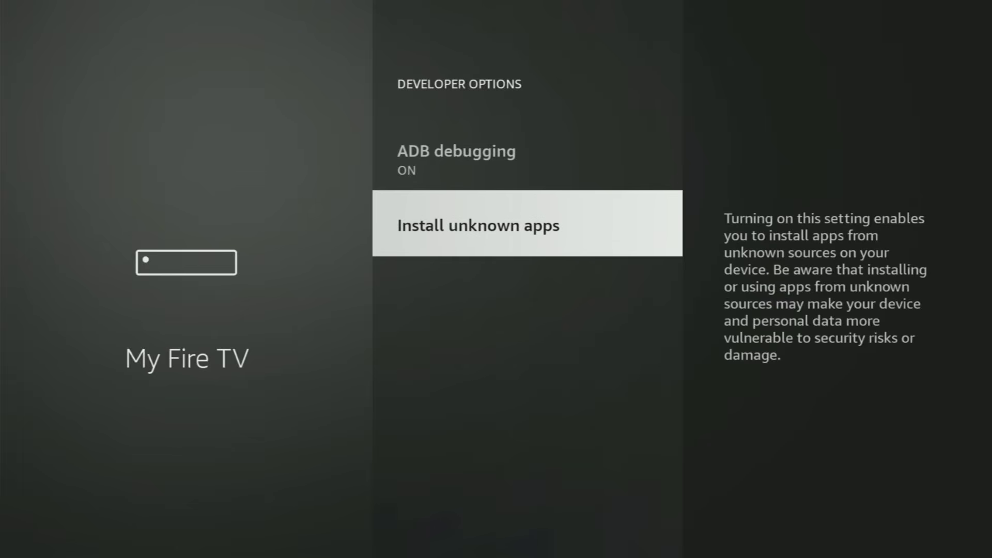
pyautogui.press('Return')
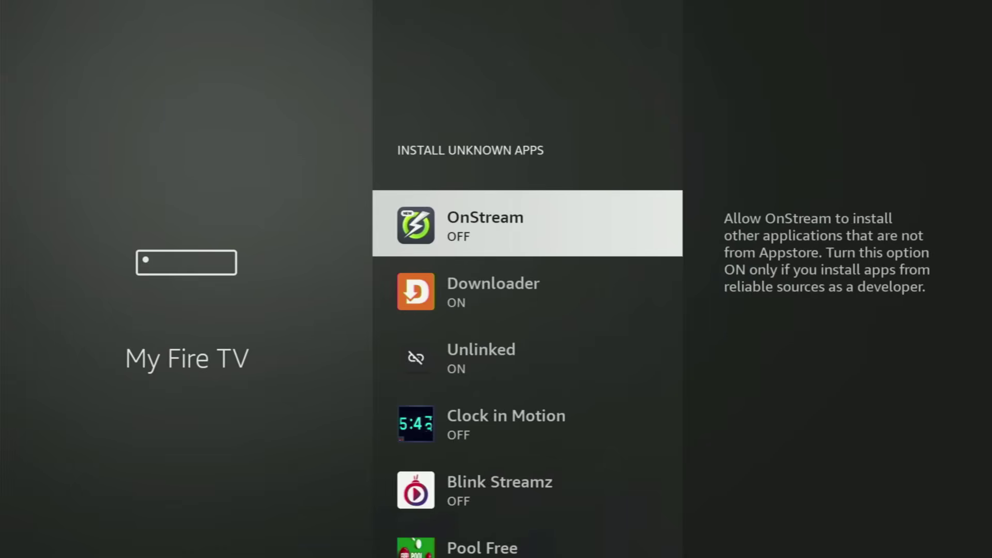
pyautogui.press('Down')
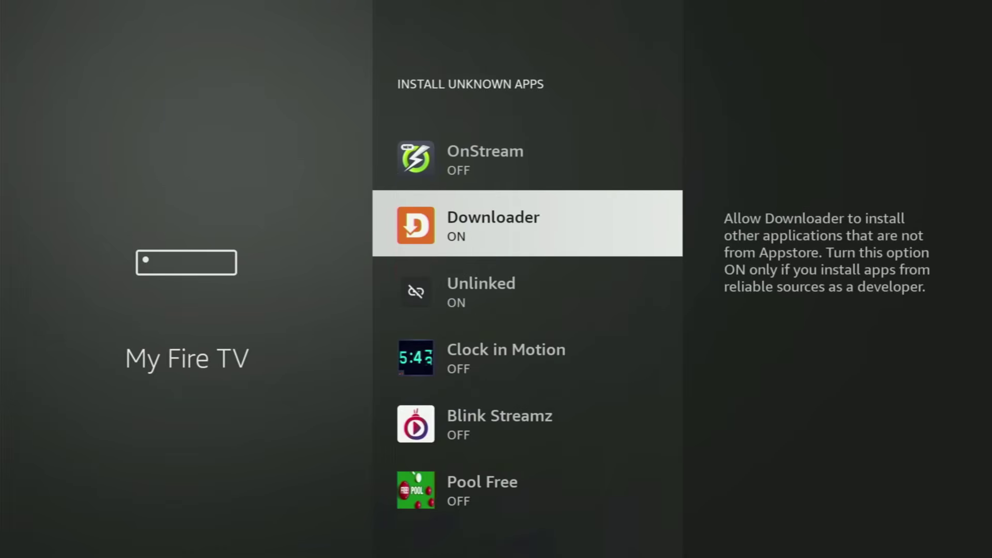
pyautogui.press('Down')
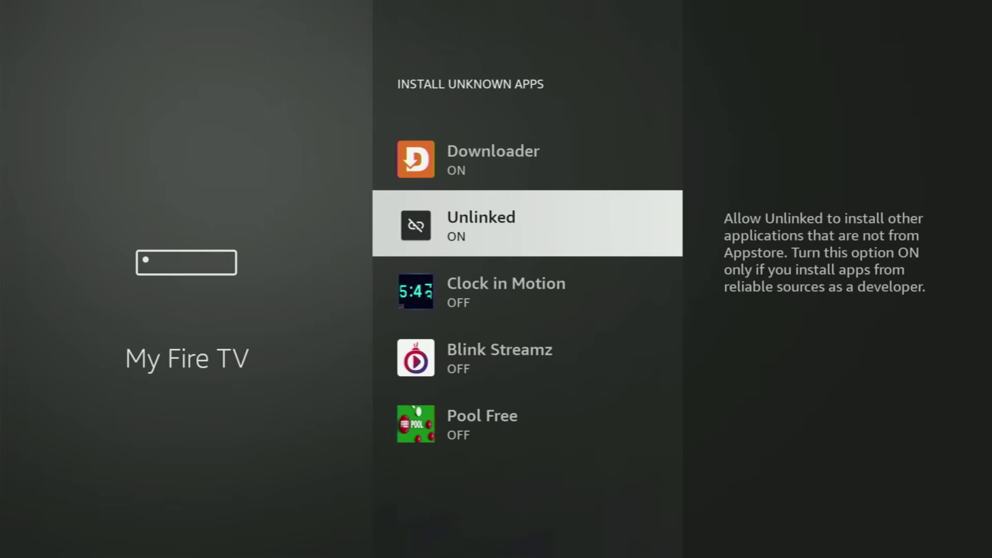
pyautogui.press('Down')
pyautogui.press('Down')
pyautogui.press('Down')
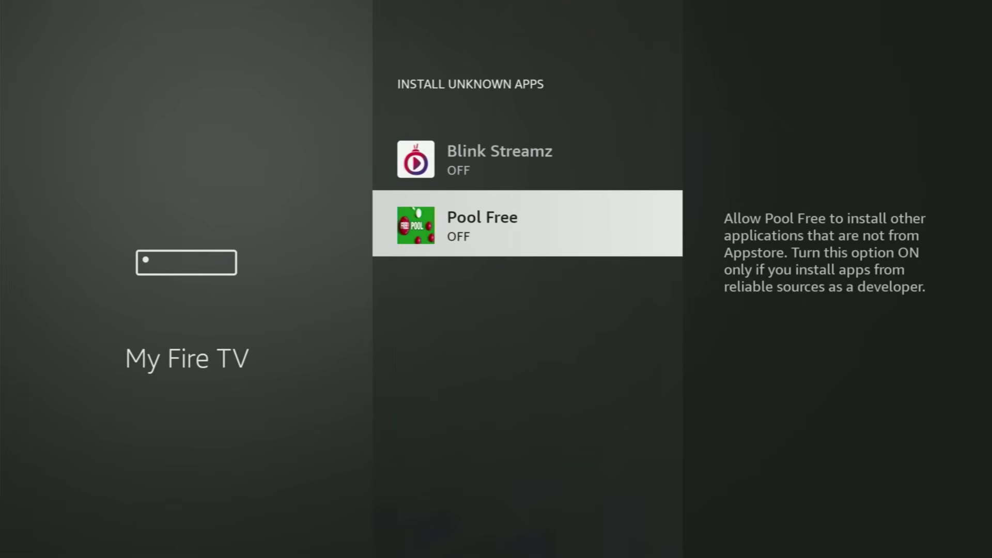
pyautogui.press('Up')
pyautogui.press('Up')
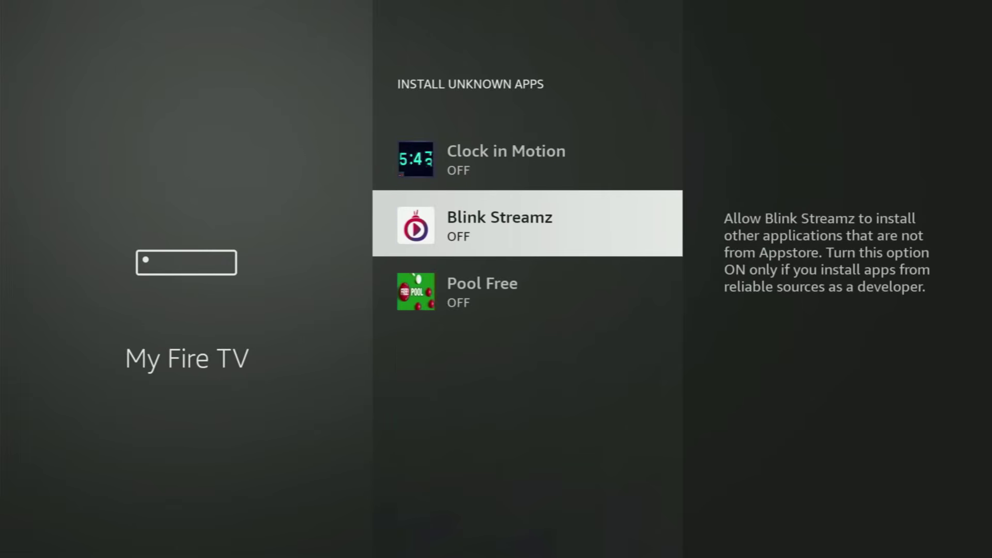
pyautogui.press('Up')
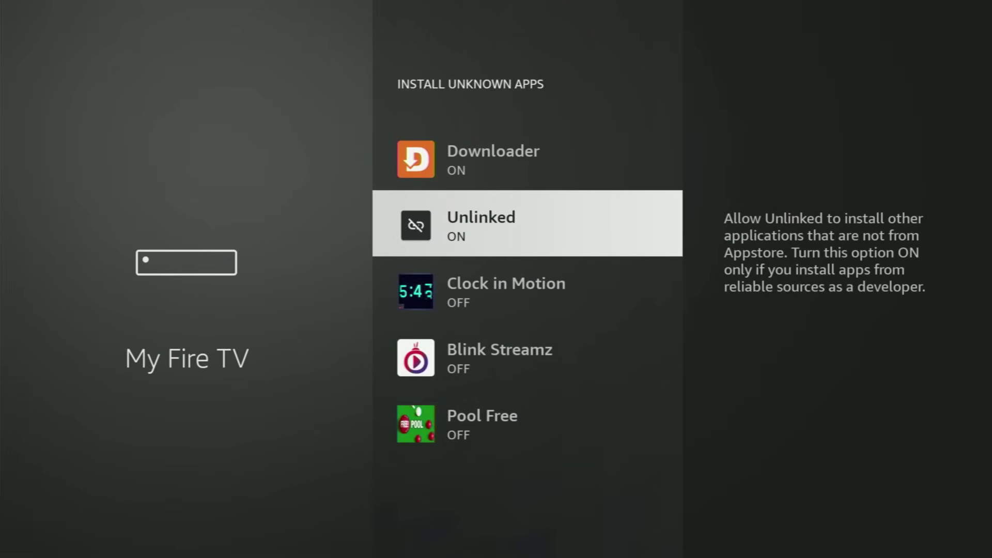
pyautogui.press('Up')
pyautogui.press('Up')
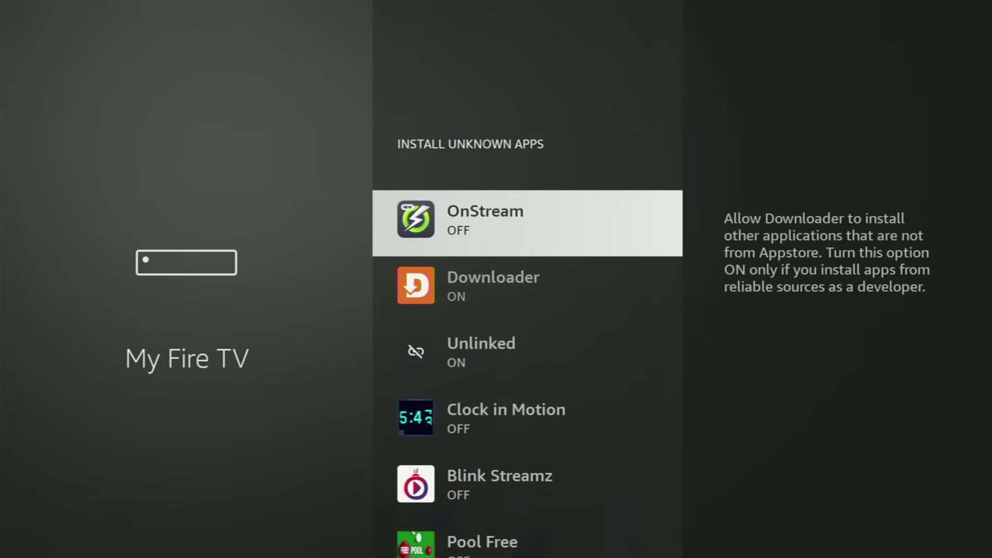
pyautogui.press('Down')
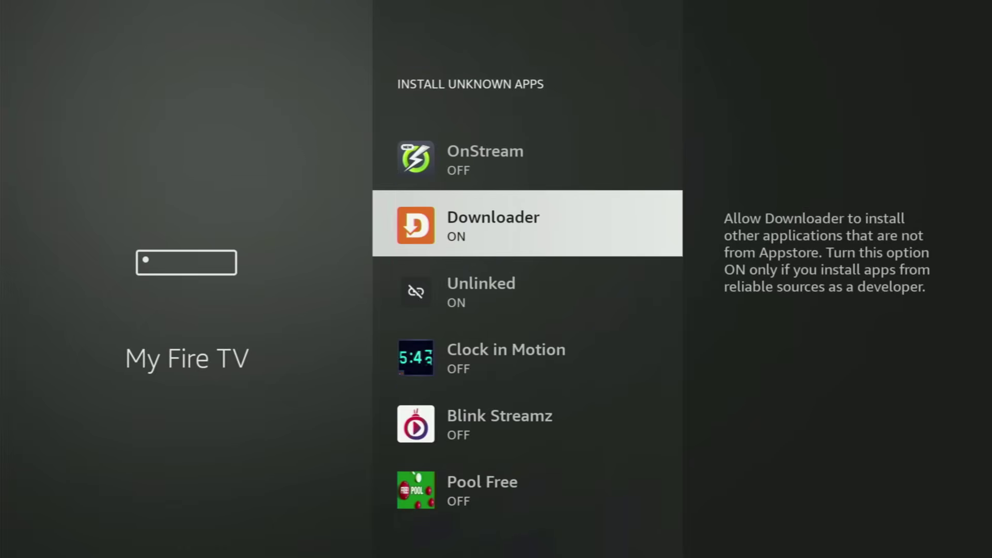
pyautogui.press('Down')
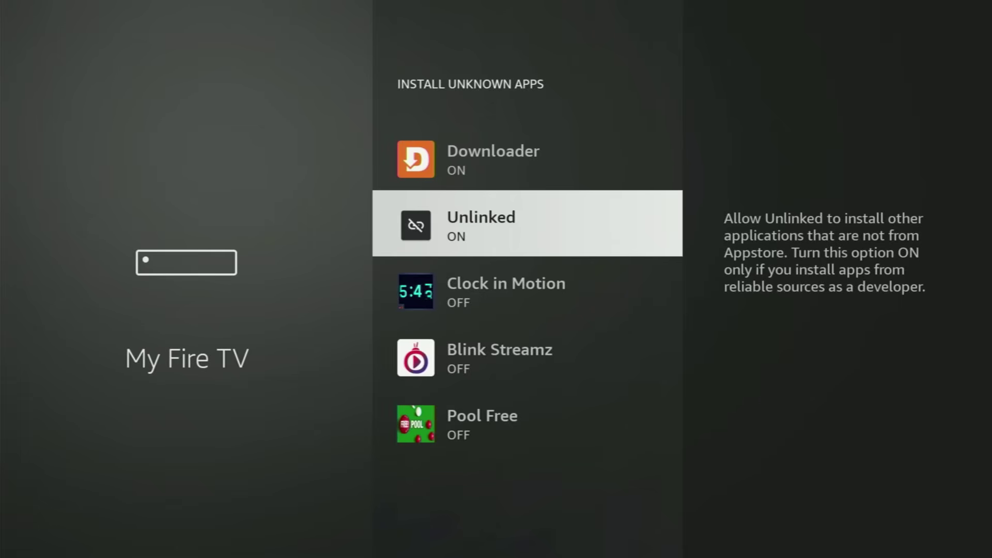
pyautogui.press('Down')
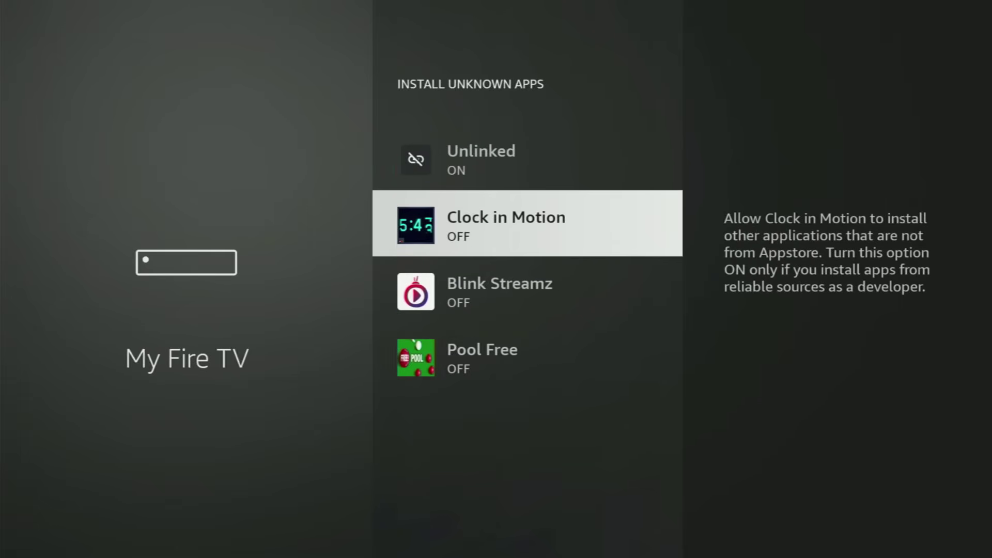
pyautogui.press('Down')
pyautogui.press('Up')
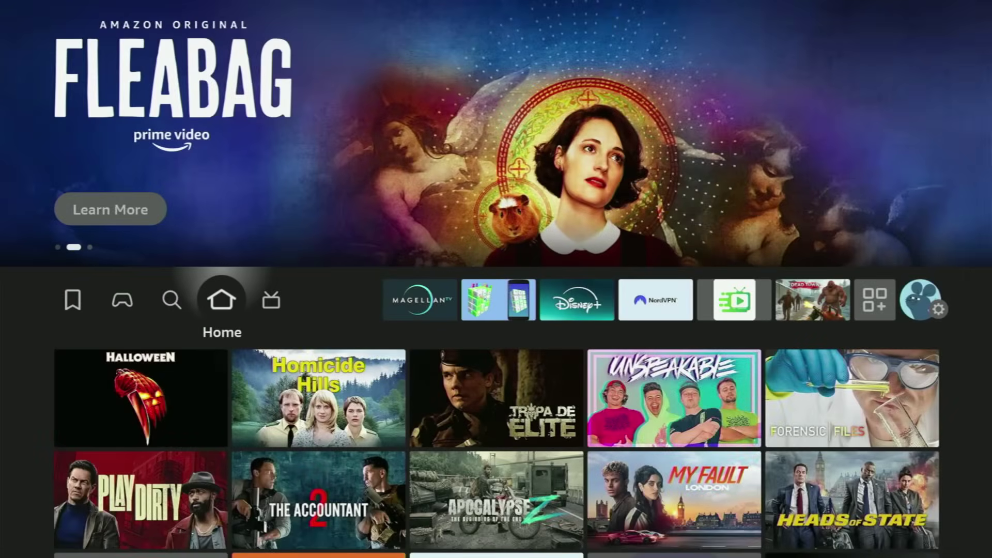
# Step: Return to the home screen and open the full Your Apps & Channels collection
pyautogui.press('Right')
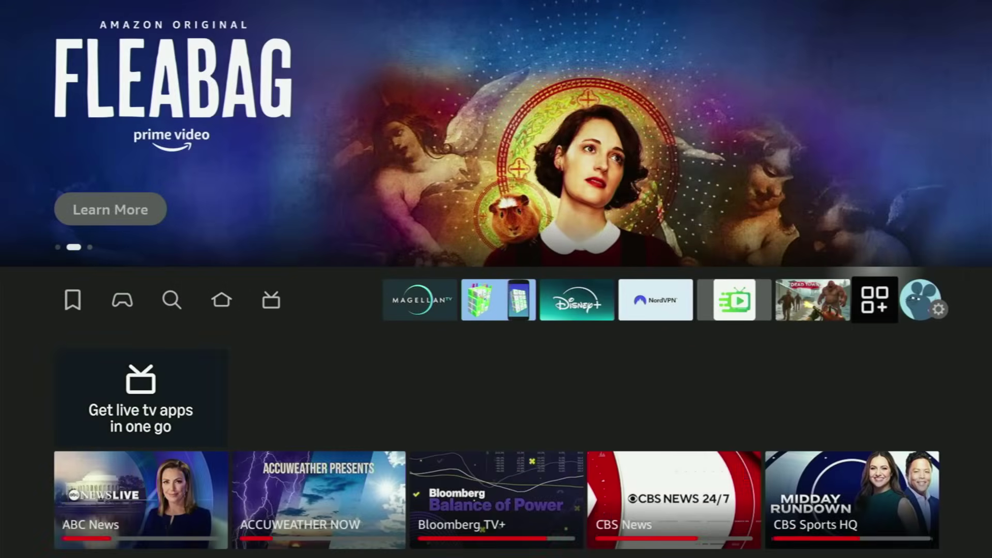
pyautogui.press('Right')
pyautogui.press('Left')
pyautogui.press('Return')
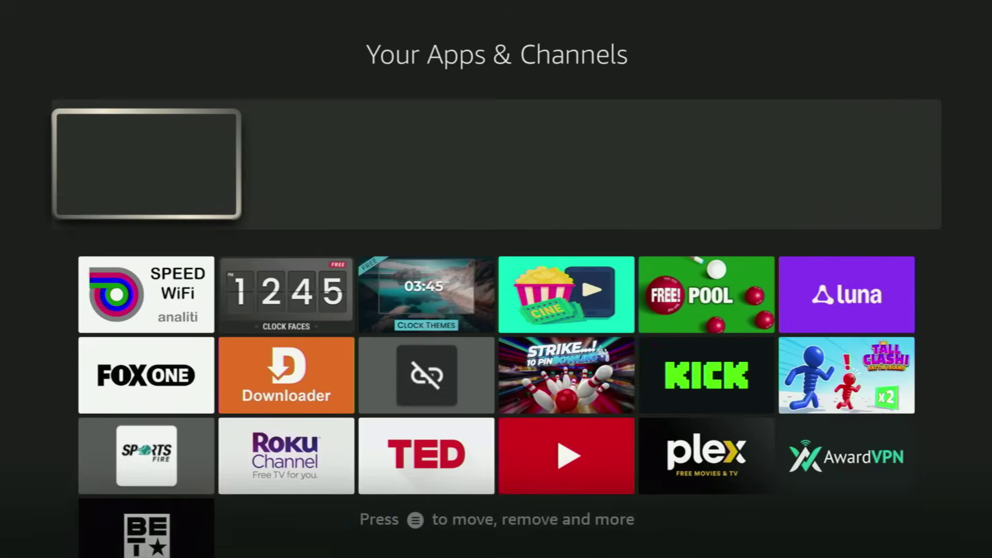
# Step: Move past Downloader to the NordVPN tile in the recent apps row and launch it
pyautogui.press('Down')
pyautogui.press('Down')
pyautogui.press('Right')
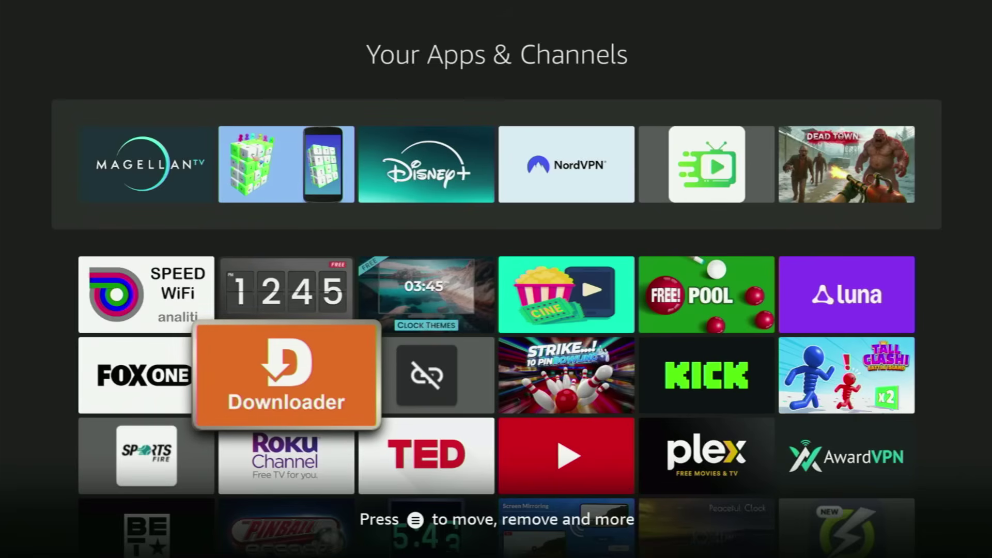
pyautogui.press('Right')
pyautogui.press('Up')
pyautogui.press('Right')
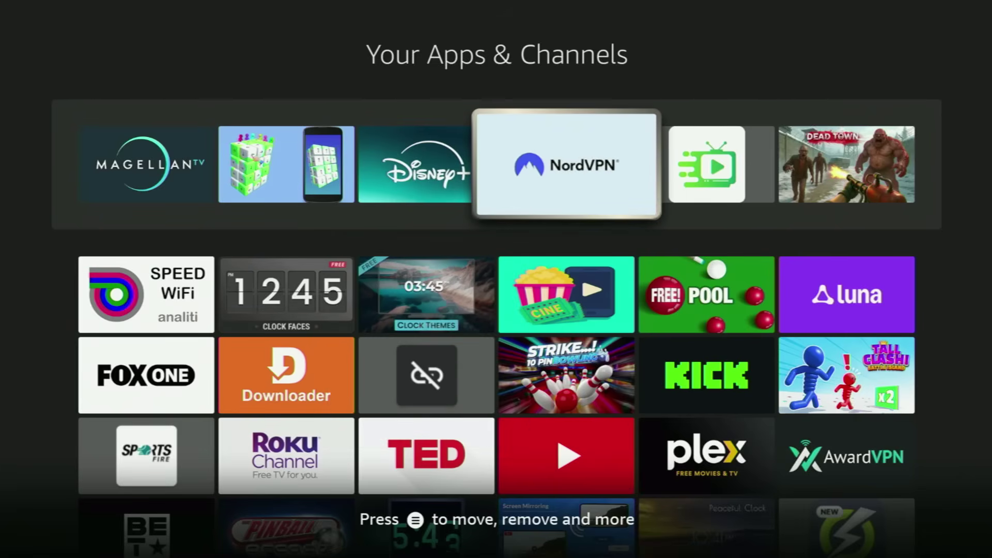
pyautogui.press('Return')
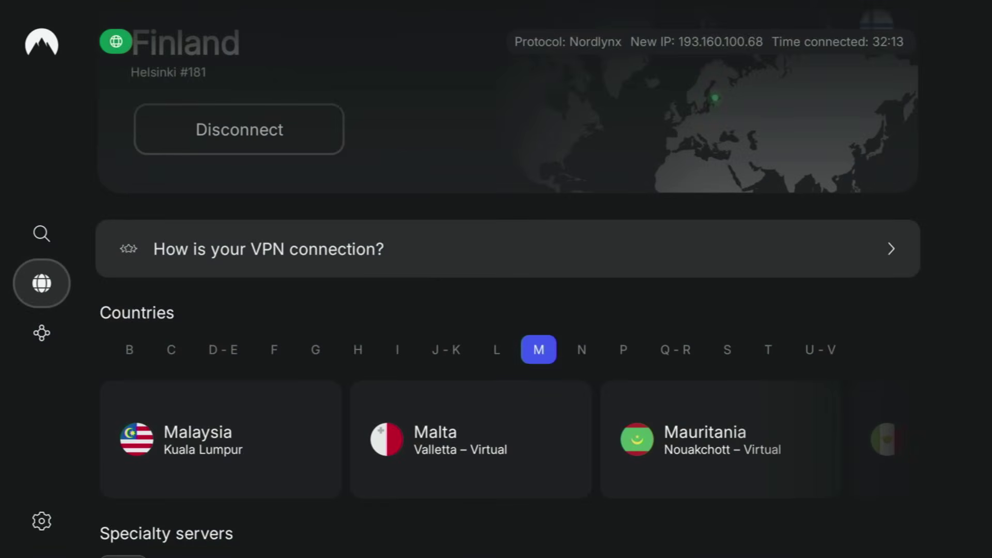
# Step: Step through the M countries from Malta to Montenegro, then Nepal, Netherlands and New Zealand
pyautogui.press('Down')
pyautogui.press('Right')
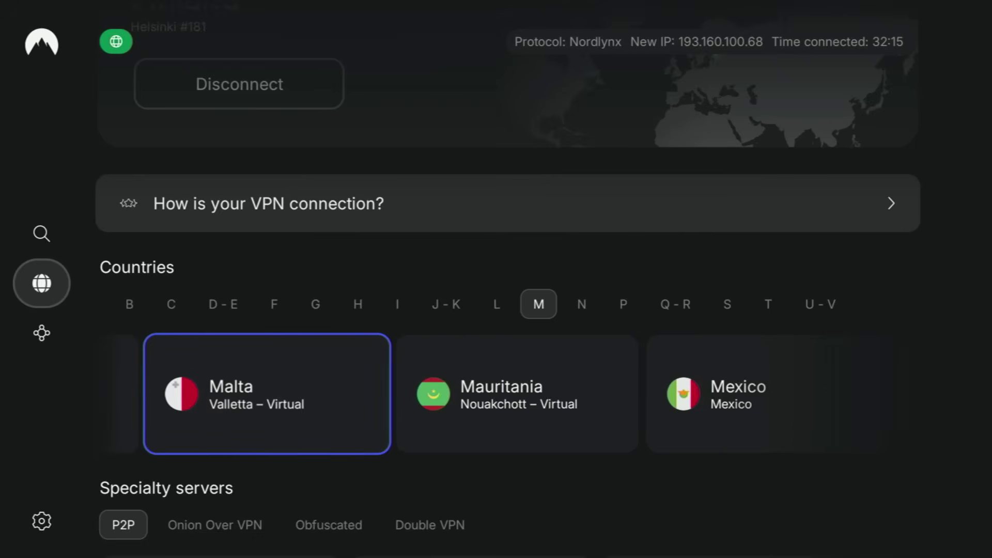
pyautogui.press('Right')
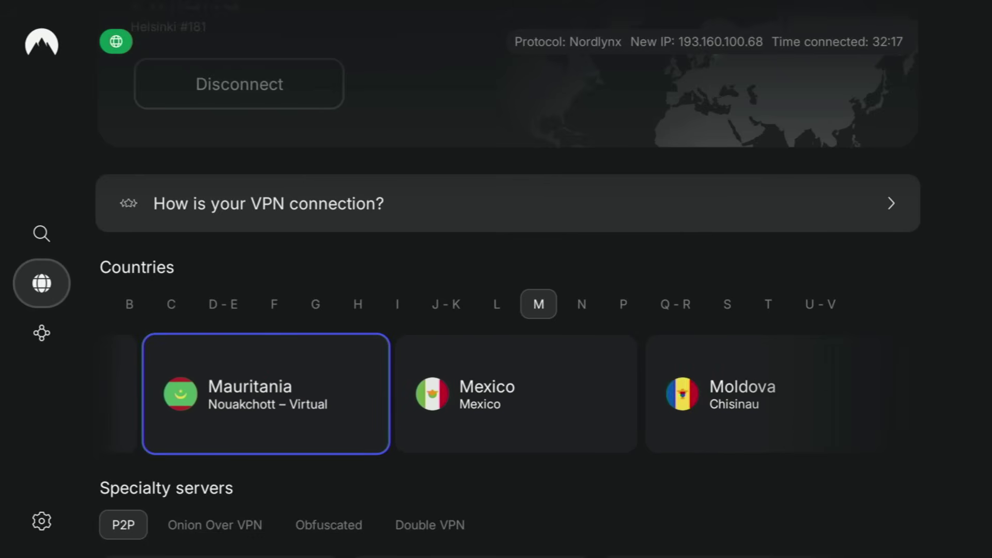
pyautogui.press('Right')
pyautogui.press('Right')
pyautogui.press('Right')
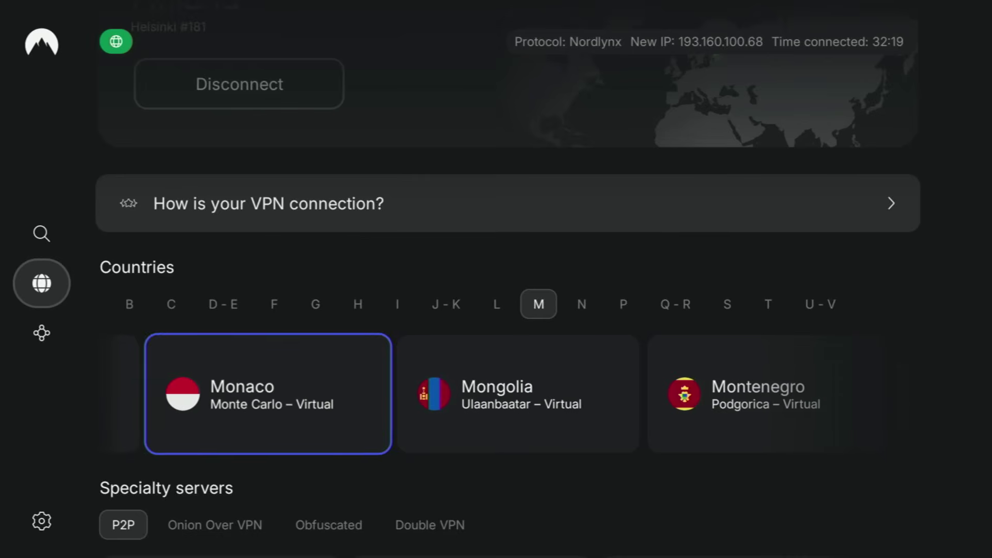
pyautogui.press('Right')
pyautogui.press('Right')
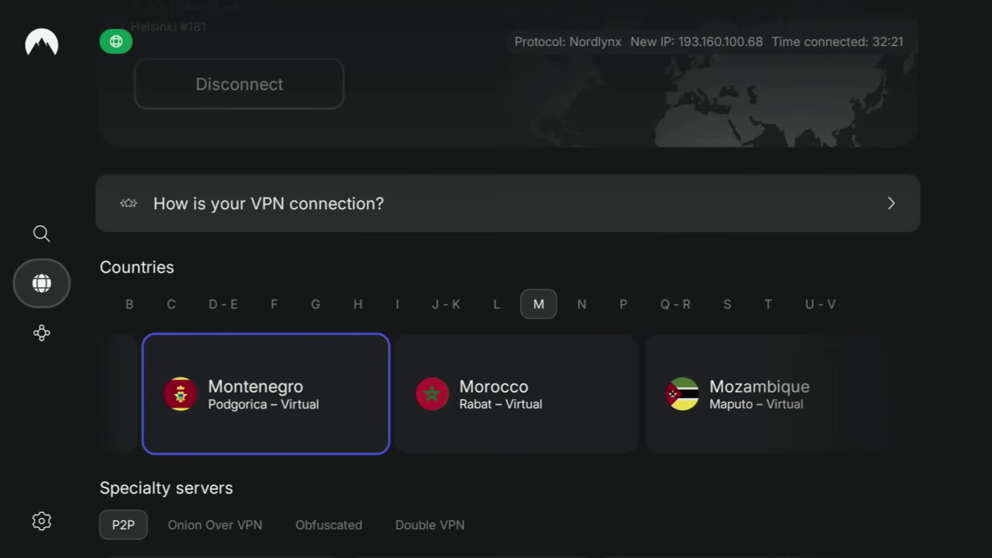
pyautogui.press('Right')
pyautogui.press('Right')
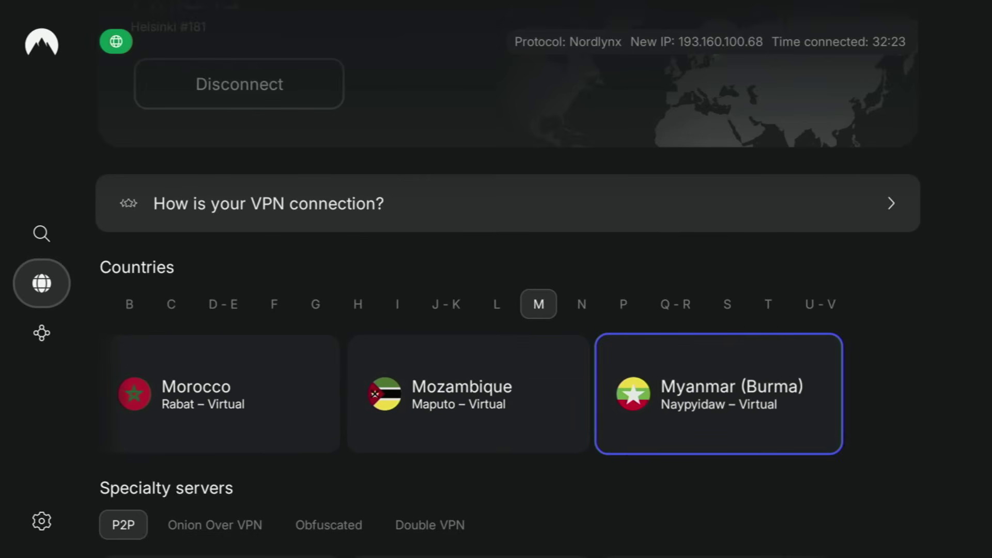
pyautogui.press('Right')
pyautogui.press('Down')
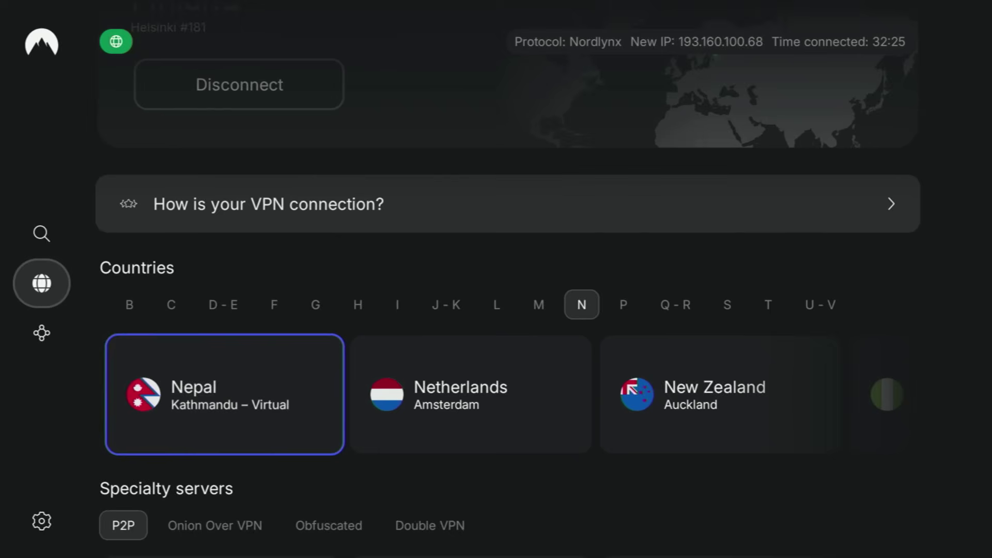
pyautogui.press('Right')
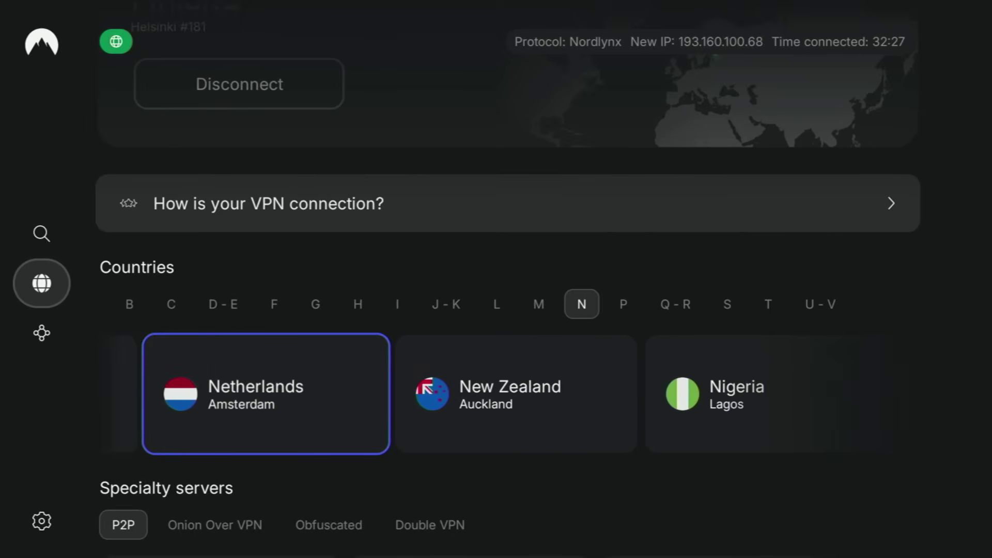
pyautogui.press('Right')
pyautogui.press('Right')
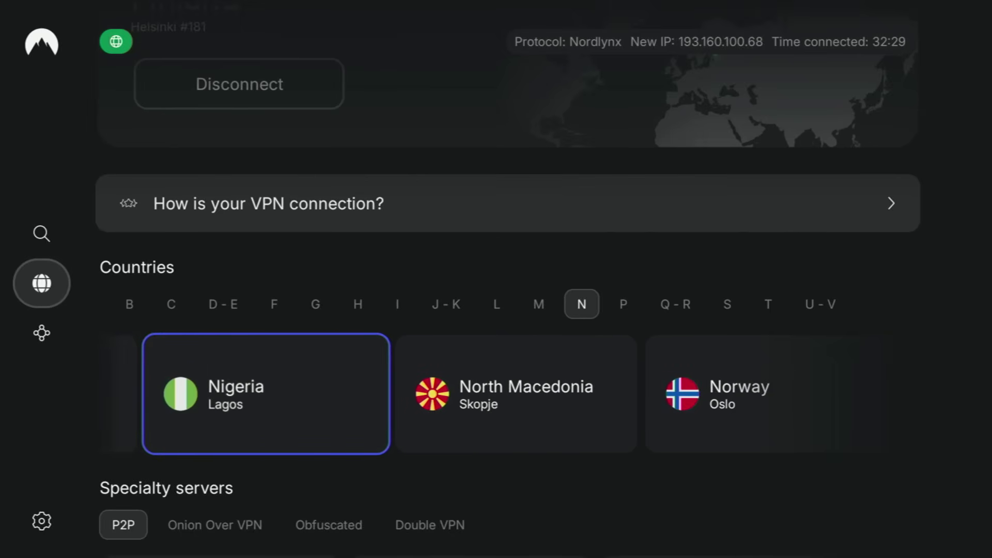